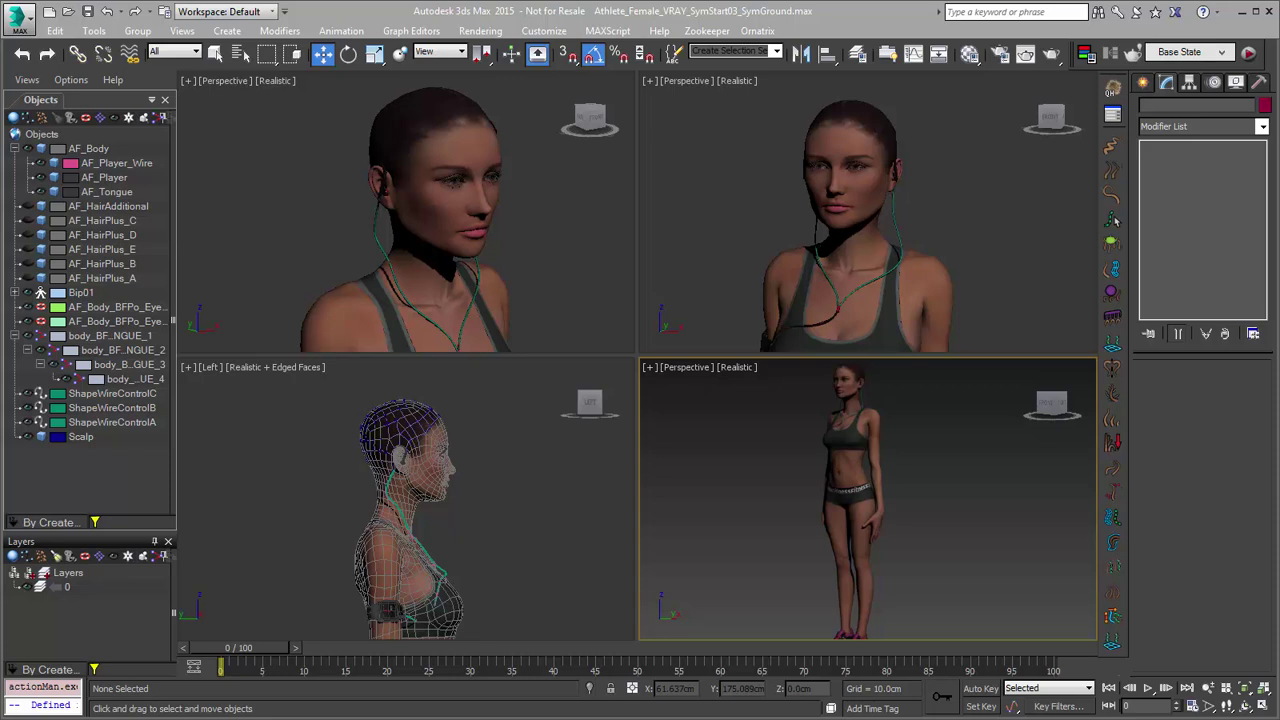
# Step: Maximize the upper-right Perspective view and select the Scalp object
pyautogui.moveTo(891, 437)
pyautogui.keyDown('alt'); pyautogui.mouseDown(button='middle')
pyautogui.moveTo(914, 466)
pyautogui.moveTo(910, 445)
pyautogui.mouseUp(button='middle'); pyautogui.keyUp('alt')
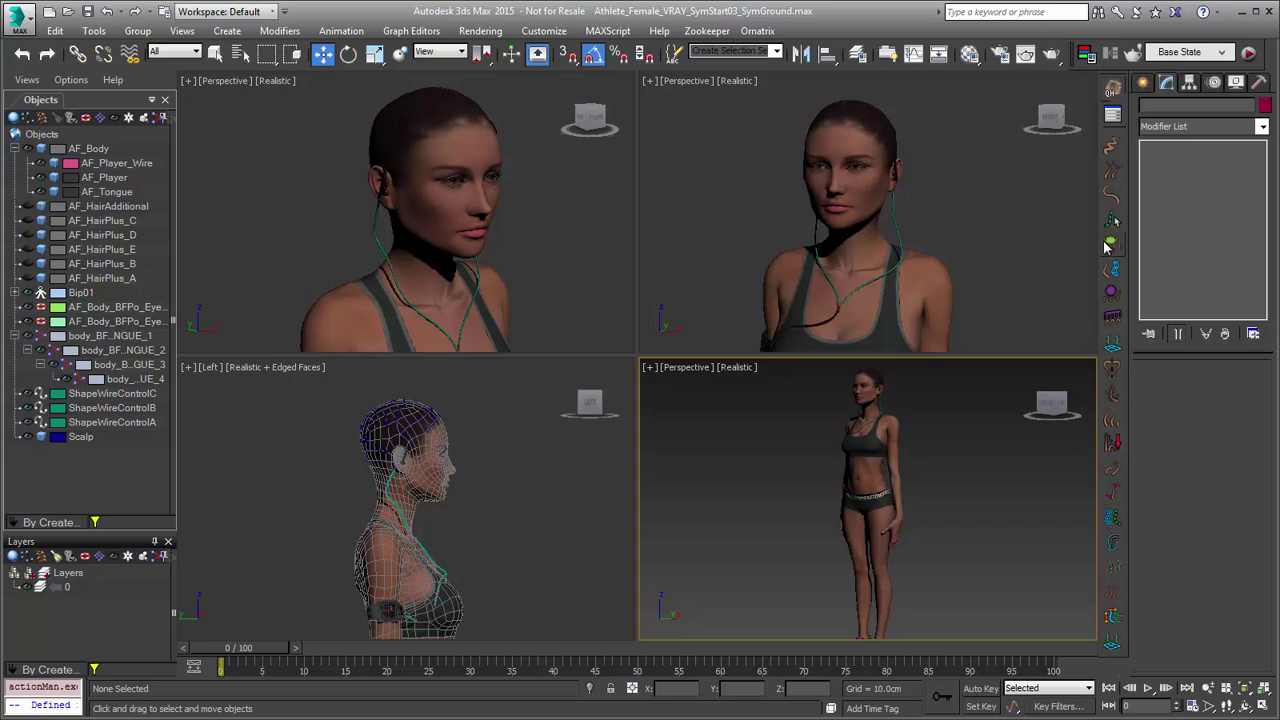
pyautogui.click(1107, 93)
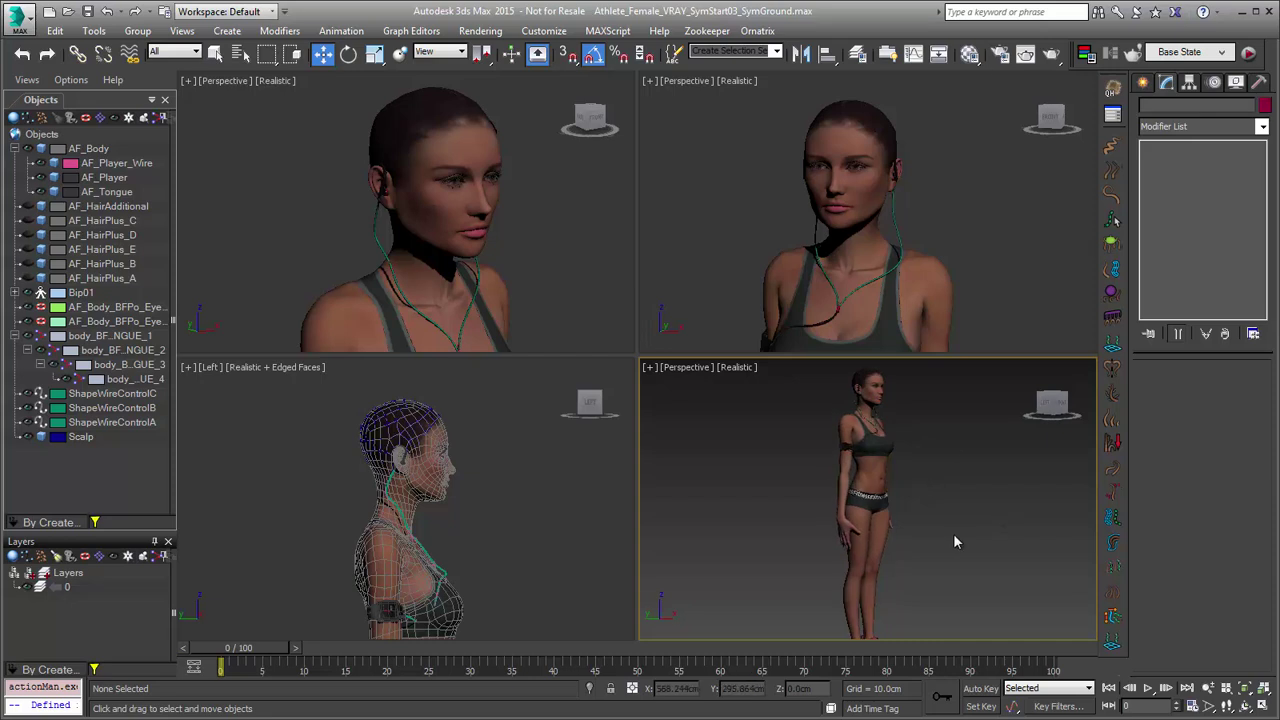
pyautogui.click(712, 292)
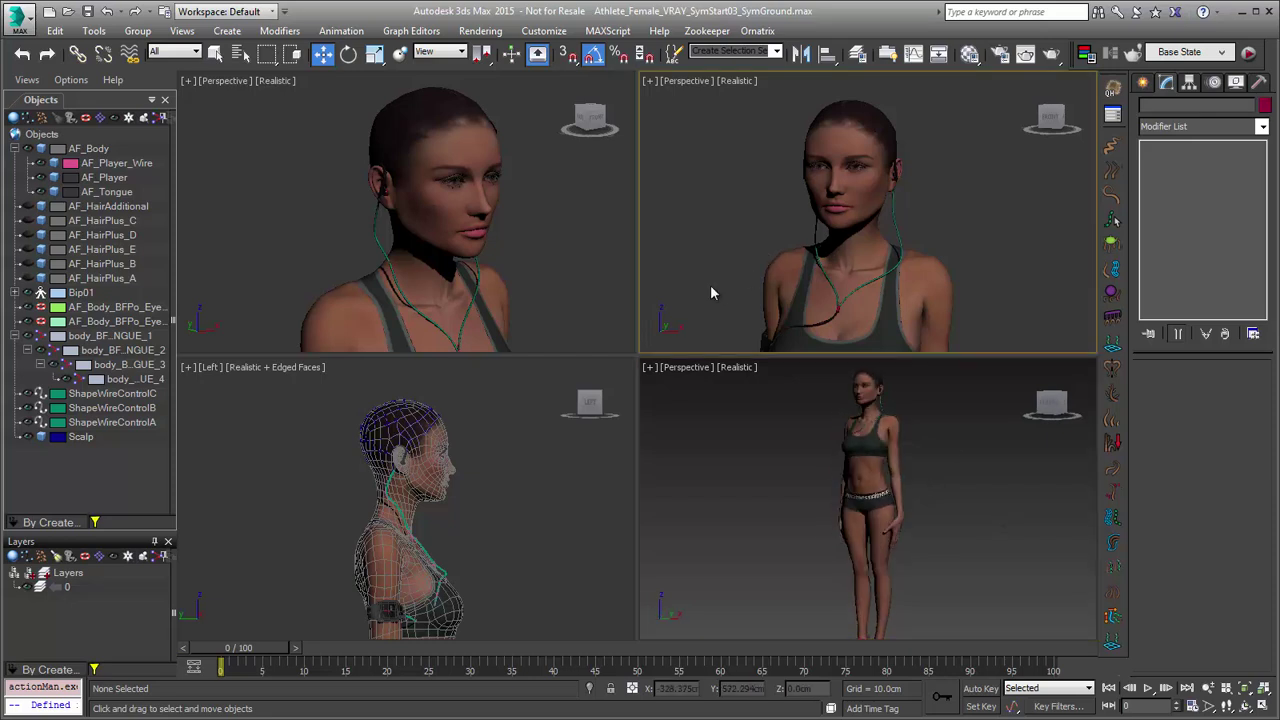
pyautogui.hotkey('alt', 'w')
pyautogui.click(82, 437)
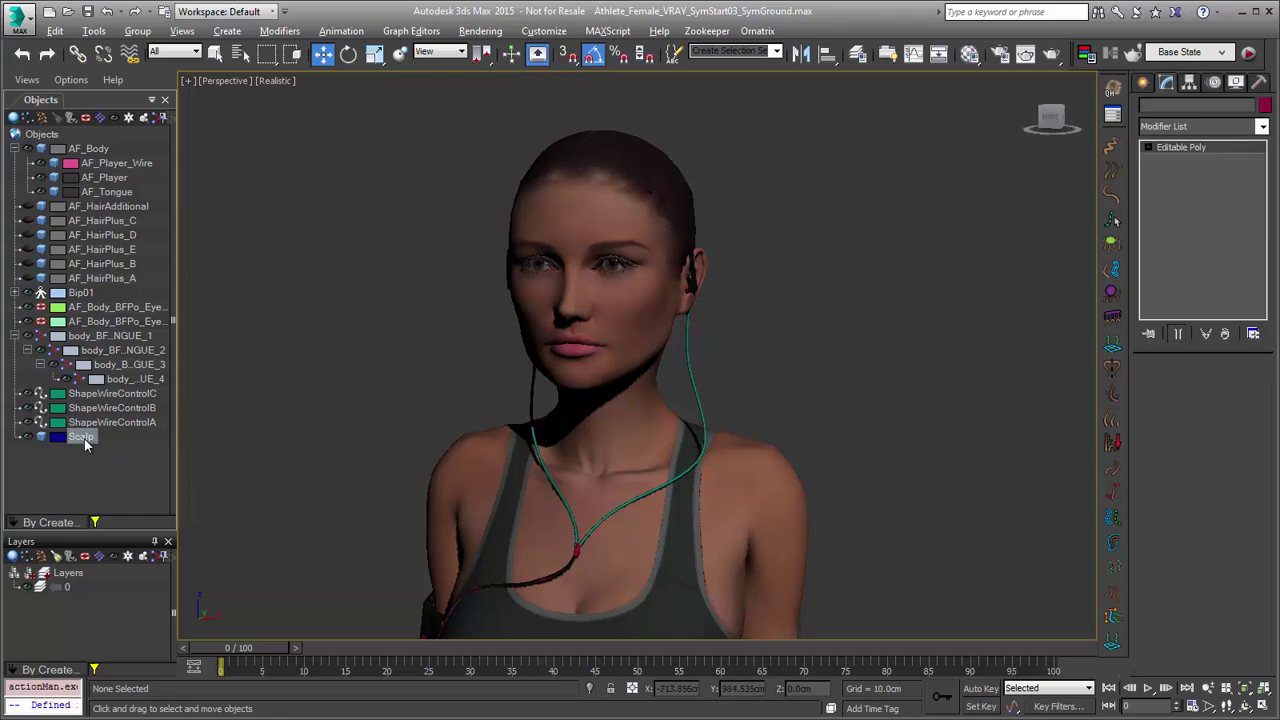
# Step: Grow Ornatrix quick spiky hair on the Scalp and orbit to inspect it
pyautogui.click(1146, 84)
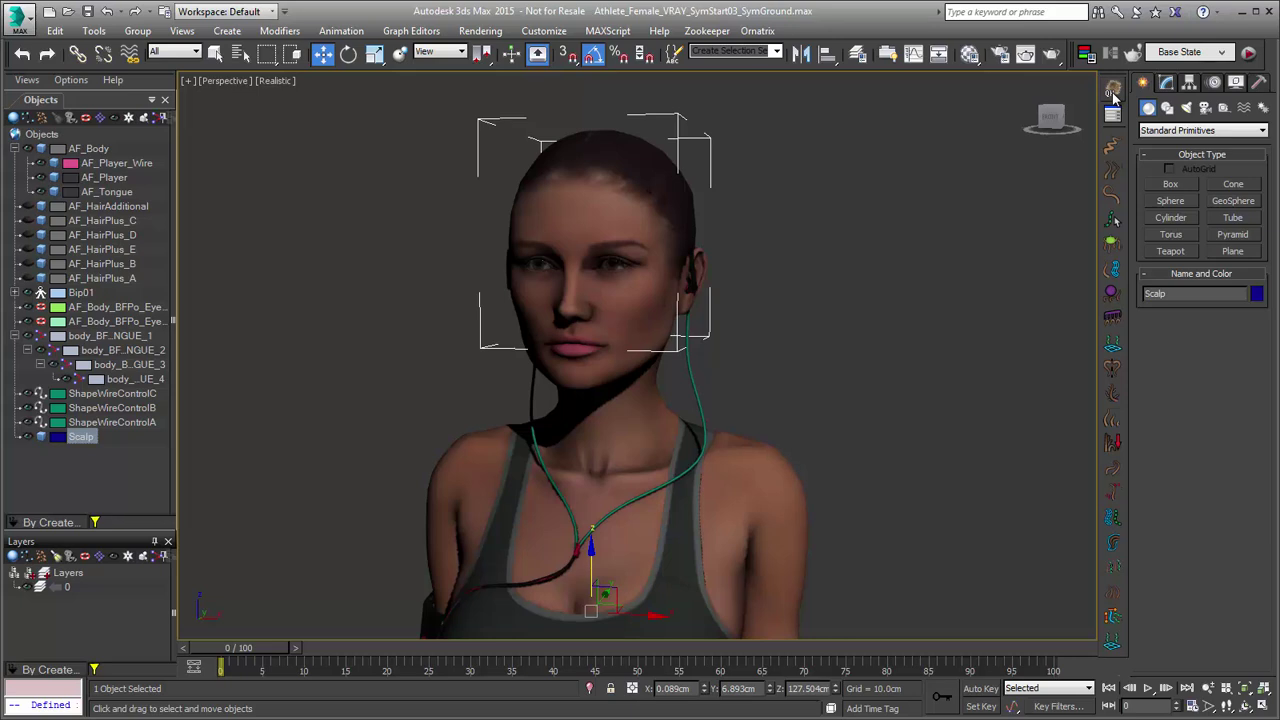
pyautogui.click(1113, 94)
pyautogui.scroll(-2, 770, 210)
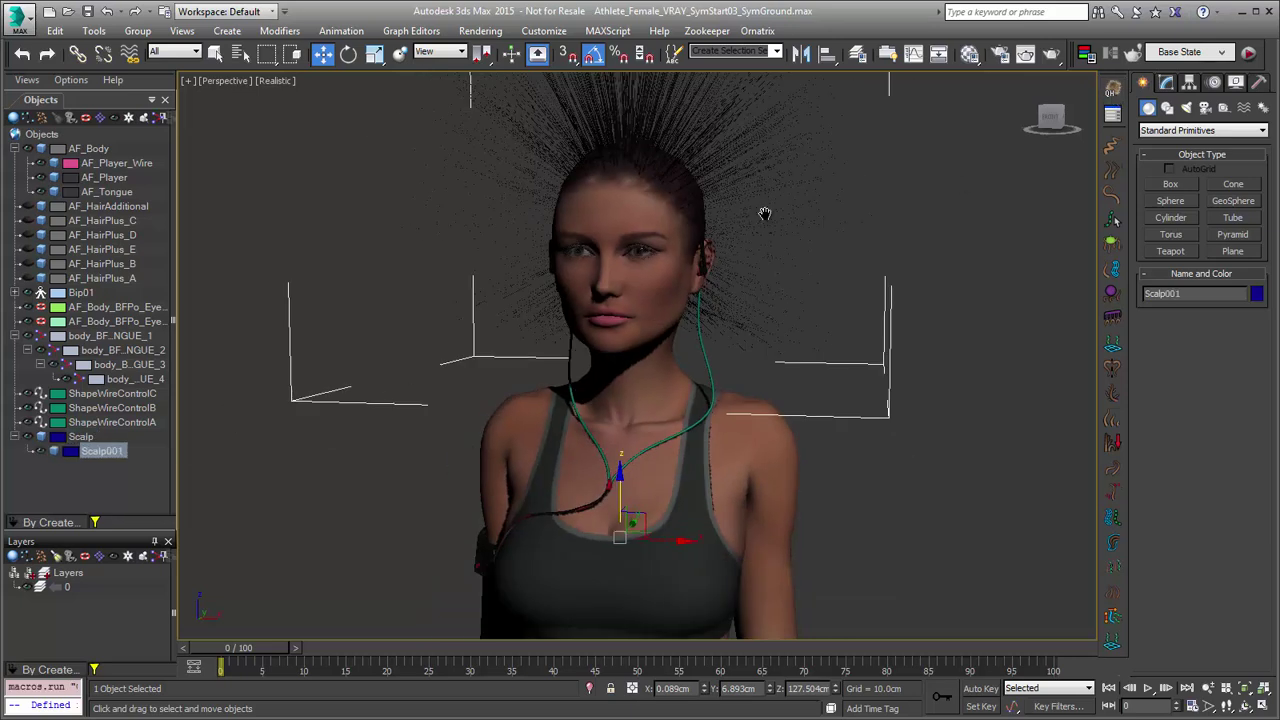
pyautogui.scroll(-2, 784, 348)
pyautogui.scroll(-1, 750, 345)
pyautogui.moveTo(734, 342)
pyautogui.keyDown('alt'); pyautogui.mouseDown(button='middle')
pyautogui.moveTo(837, 340)
pyautogui.moveTo(737, 343)
pyautogui.moveTo(757, 337)
pyautogui.mouseUp(button='middle'); pyautogui.keyUp('alt')
# Step: Review the hair's Ox modifiers: guides from surface, edited guides, hair from guides, render settings
pyautogui.click(1168, 84)
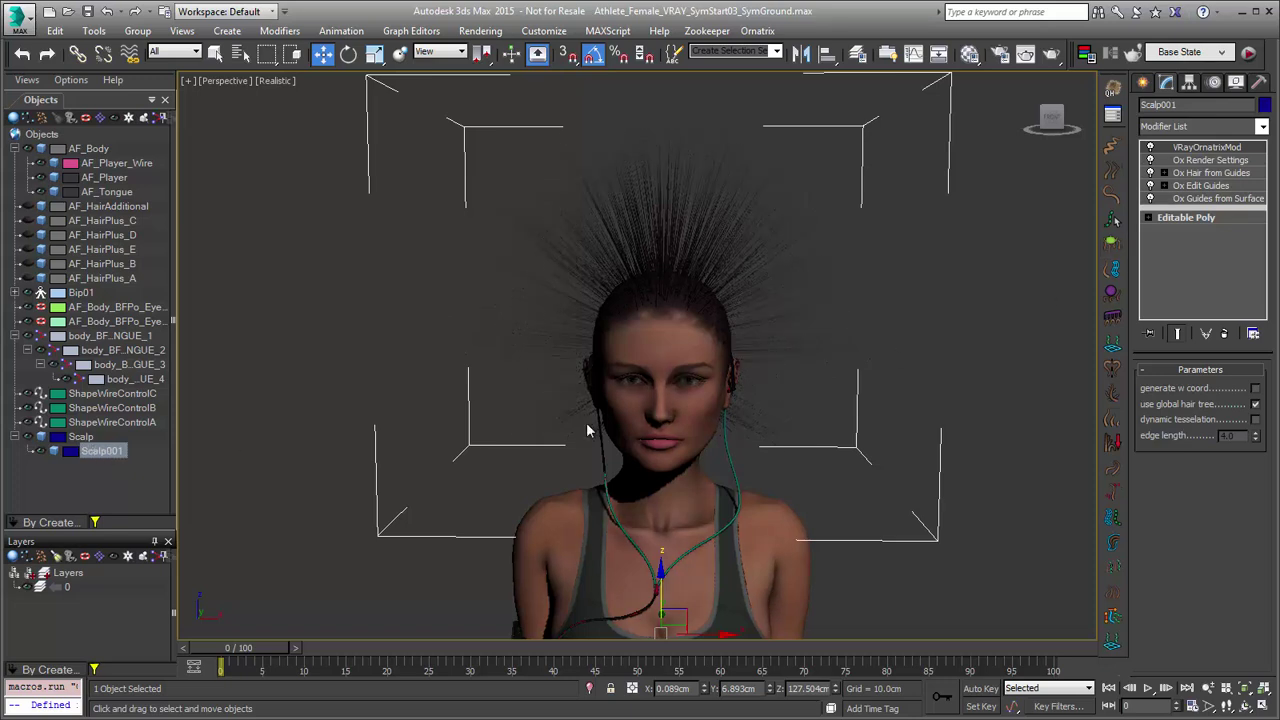
pyautogui.click(1195, 199)
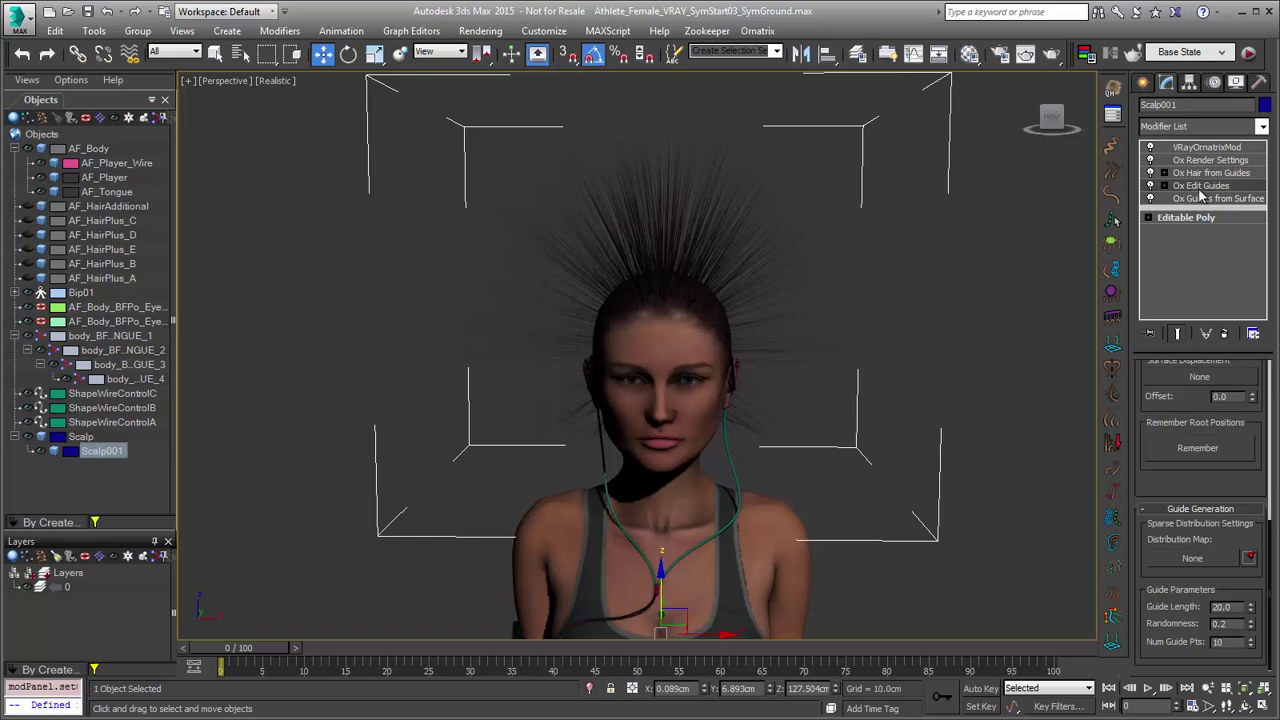
pyautogui.click(1201, 187)
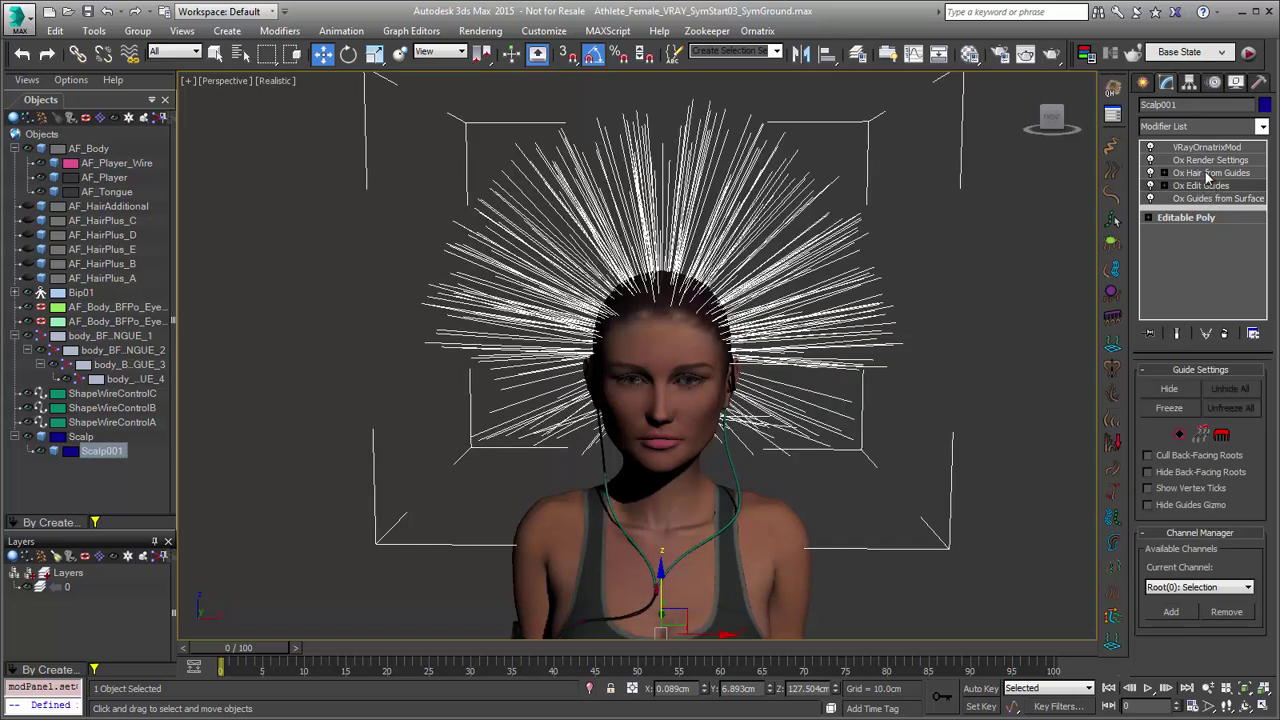
pyautogui.click(1207, 174)
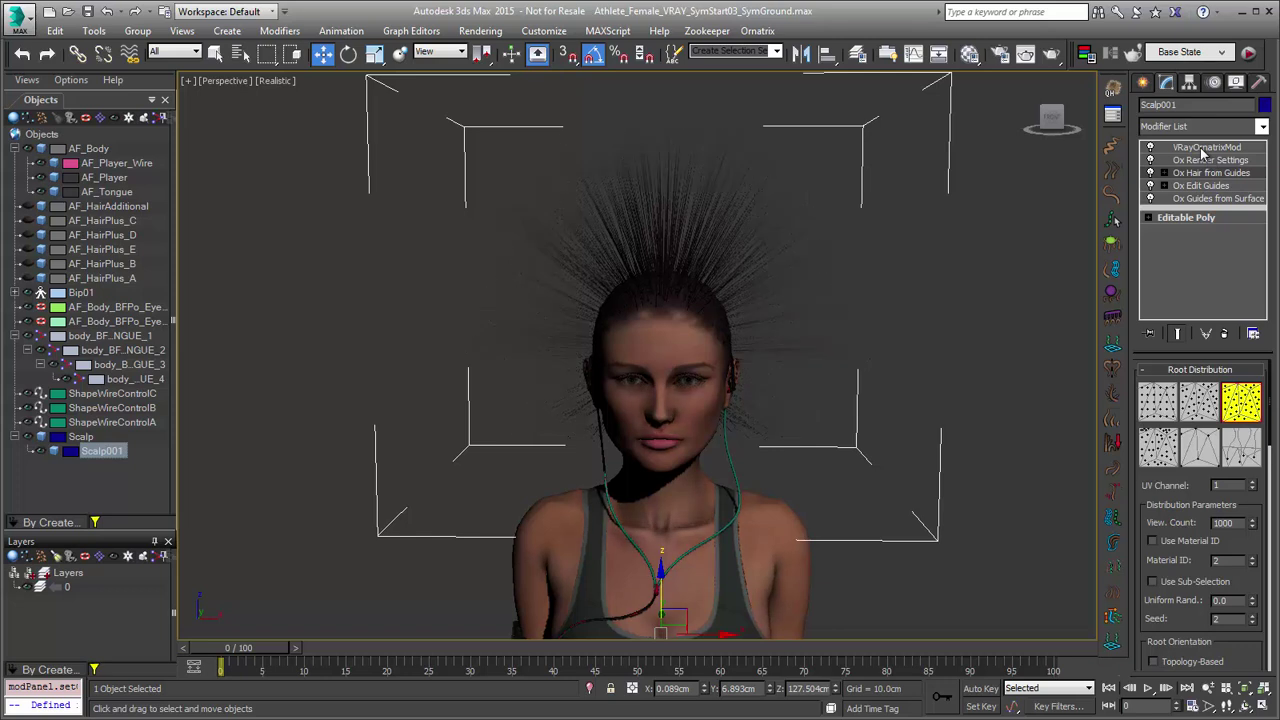
pyautogui.click(1202, 148)
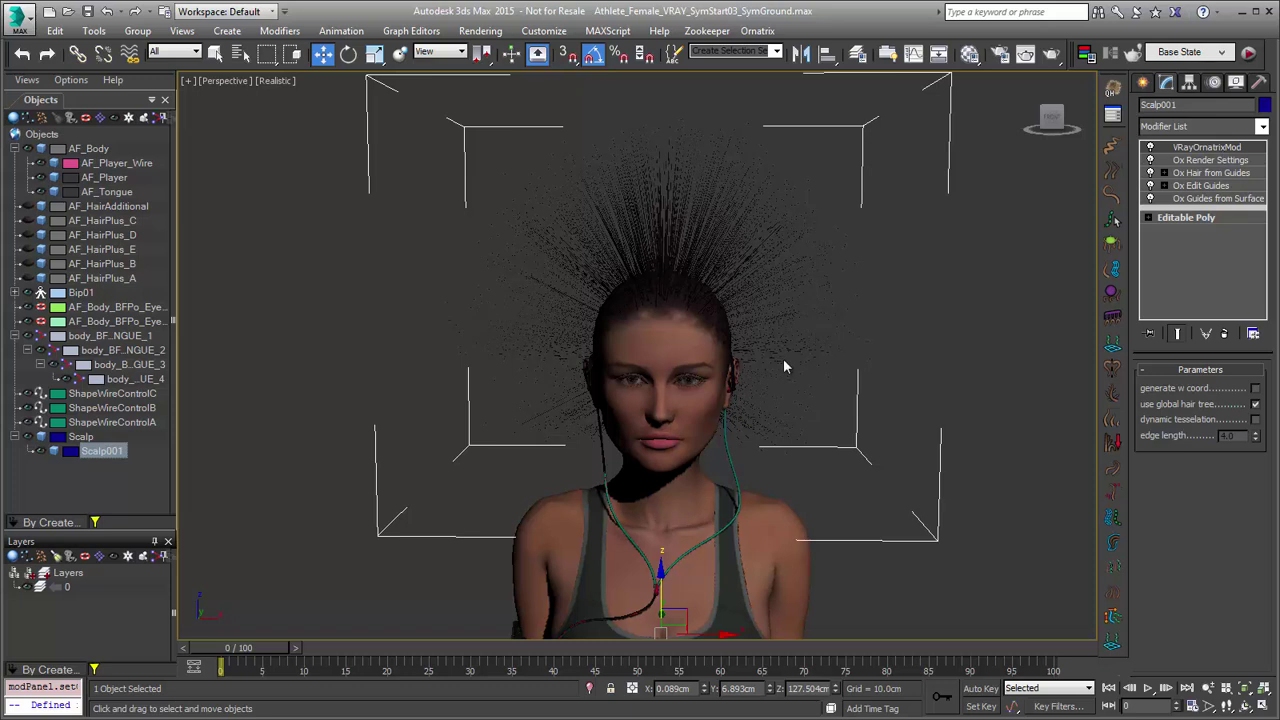
pyautogui.moveTo(880, 362)
pyautogui.keyDown('alt'); pyautogui.mouseDown(button='middle')
pyautogui.moveTo(766, 374)
pyautogui.moveTo(840, 379)
pyautogui.moveTo(827, 343)
pyautogui.mouseUp(button='middle'); pyautogui.keyUp('alt')
# Step: Delete the Scalp001 hair and switch the production renderer to NVIDIA mental ray
pyautogui.press('Delete')
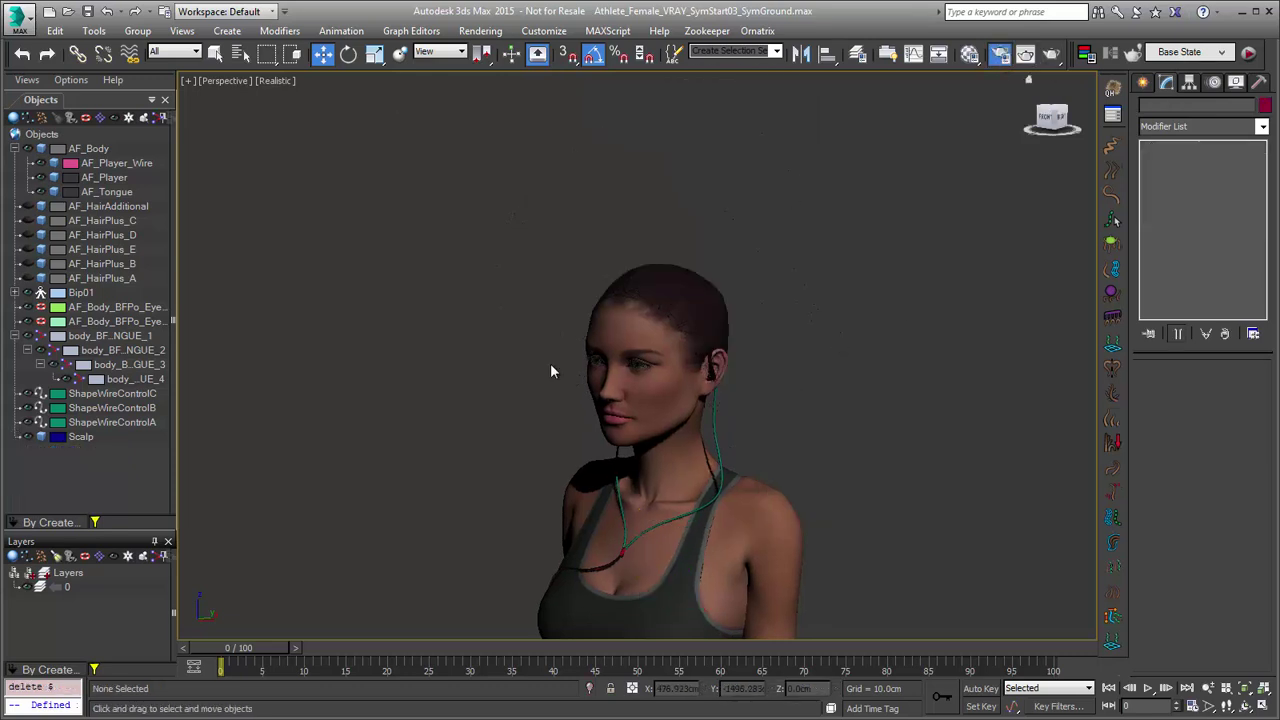
pyautogui.press('F10')
pyautogui.rightClick(377, 486)
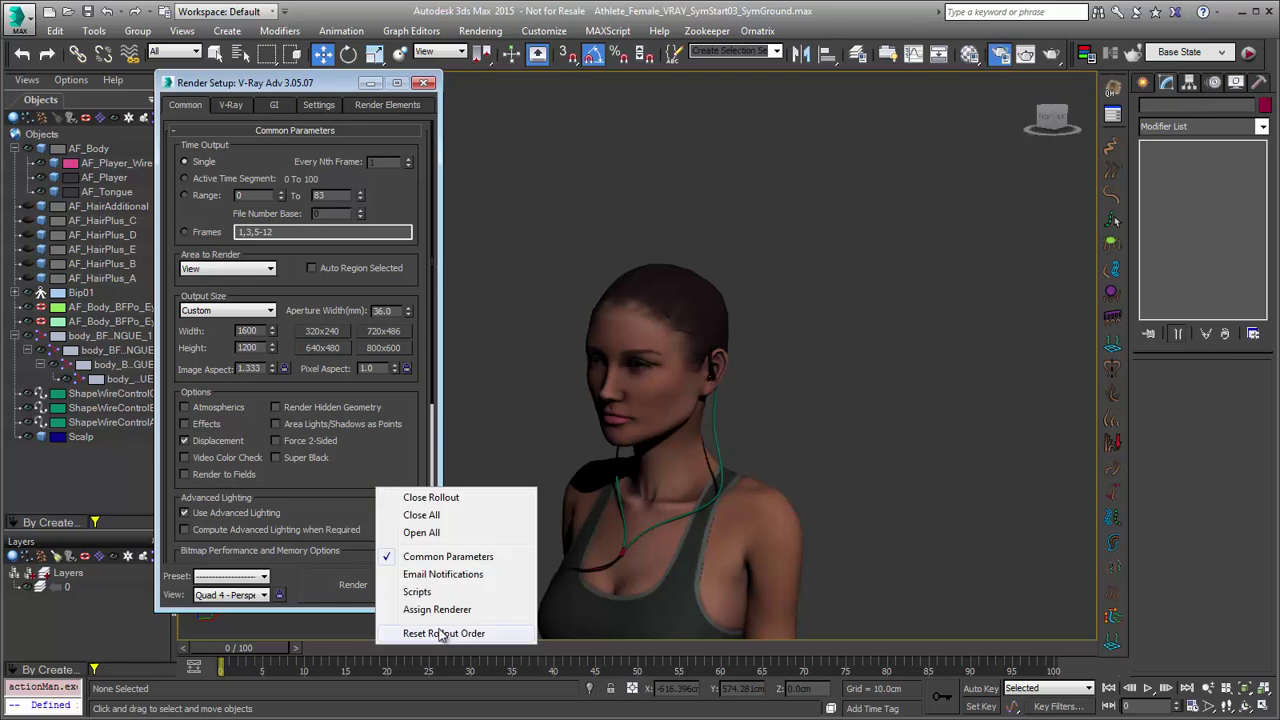
pyautogui.click(441, 633)
pyautogui.click(387, 481)
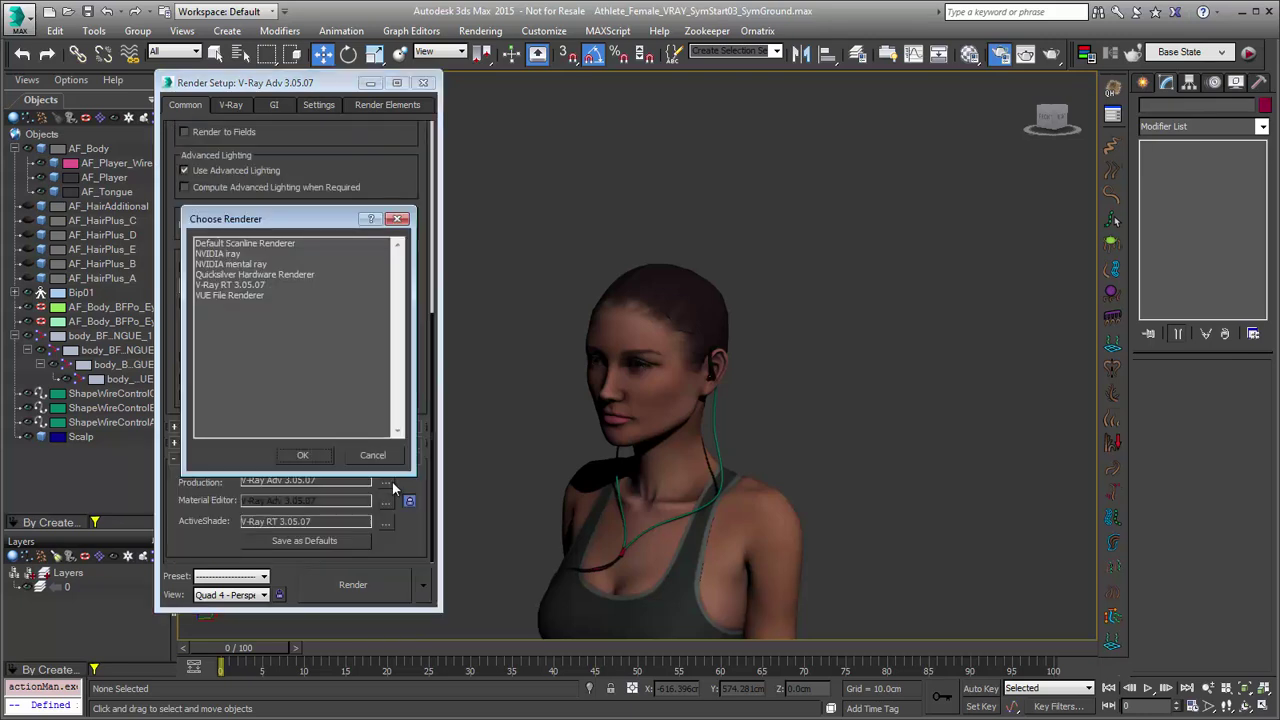
pyautogui.click(252, 265)
pyautogui.doubleClick(251, 265)
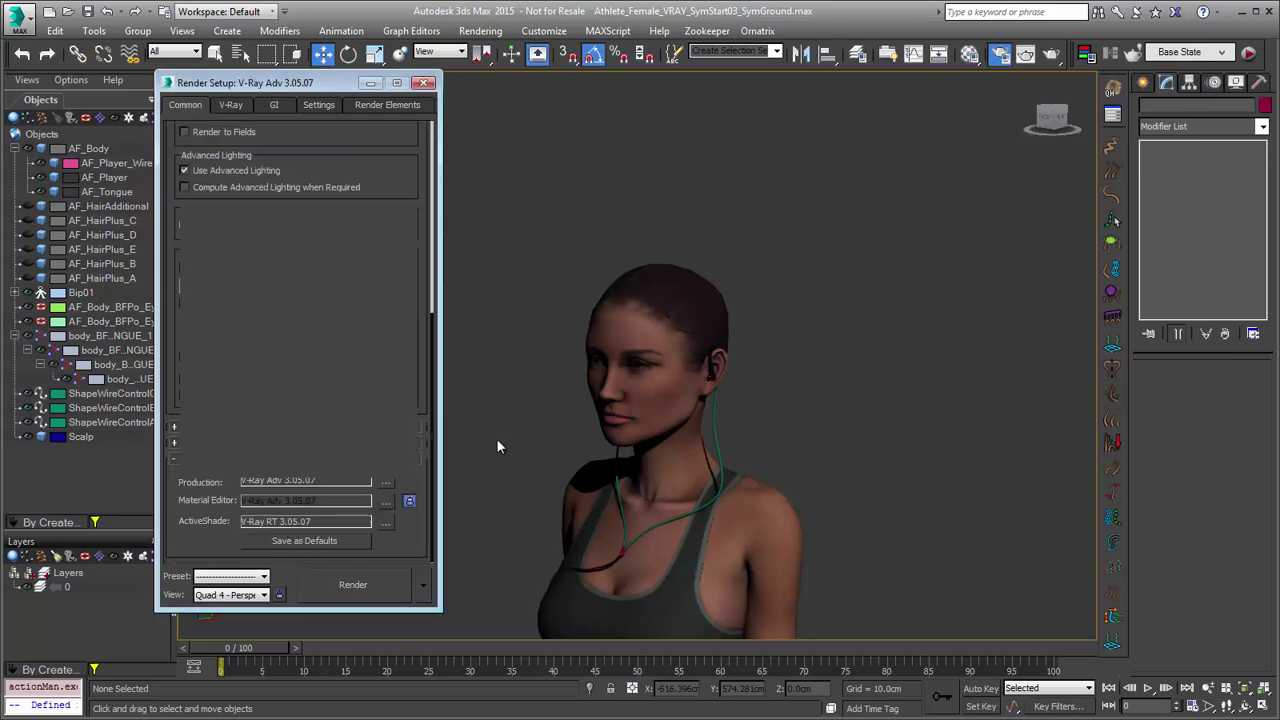
pyautogui.click(423, 82)
# Step: Regrow quick spiky hair on the Scalp, inspect Object001, then select the Scalp001 hair
pyautogui.click(82, 437)
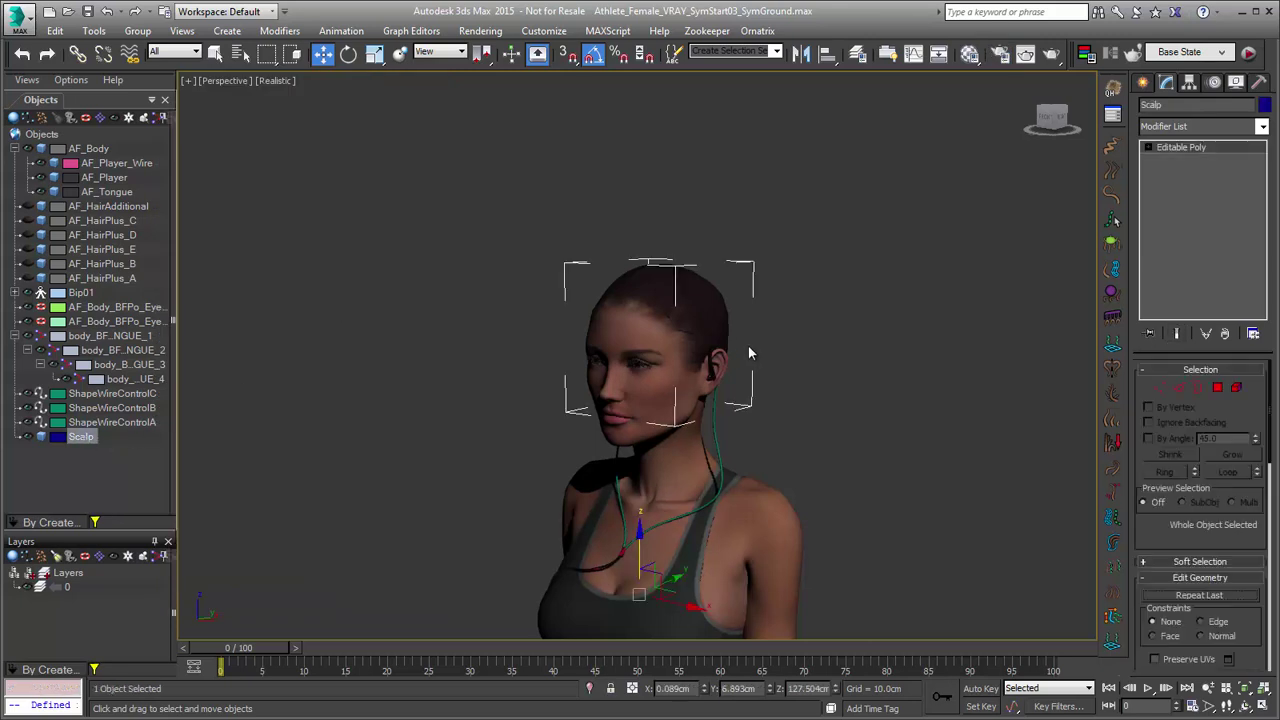
pyautogui.click(1113, 92)
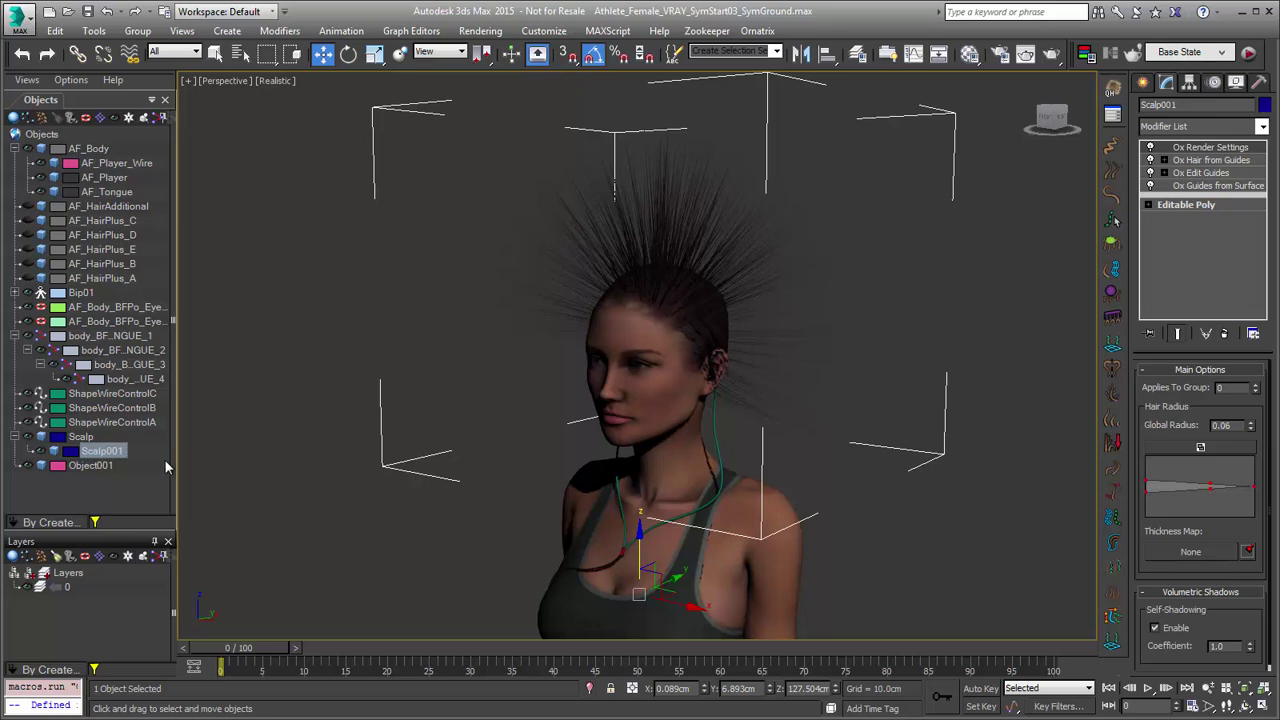
pyautogui.click(82, 466)
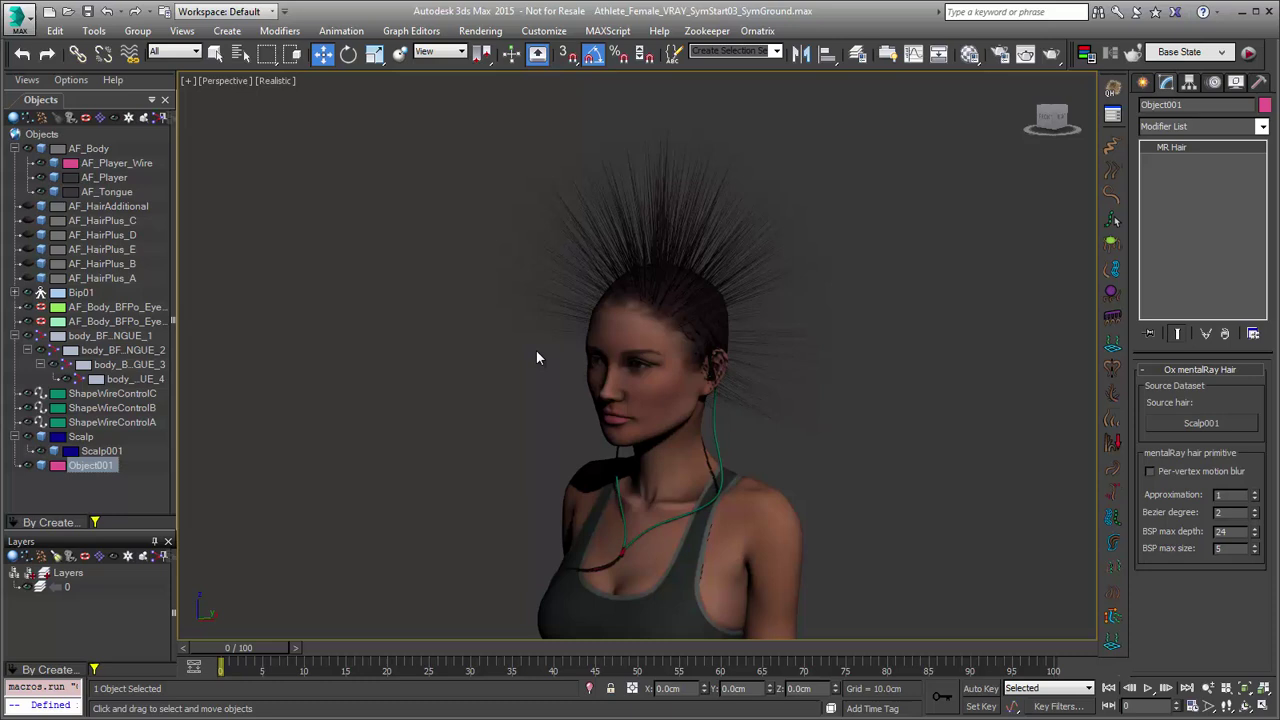
pyautogui.moveTo(536, 352)
pyautogui.keyDown('alt'); pyautogui.mouseDown(button='middle')
pyautogui.moveTo(729, 350)
pyautogui.moveTo(517, 350)
pyautogui.mouseUp(button='middle'); pyautogui.keyUp('alt')
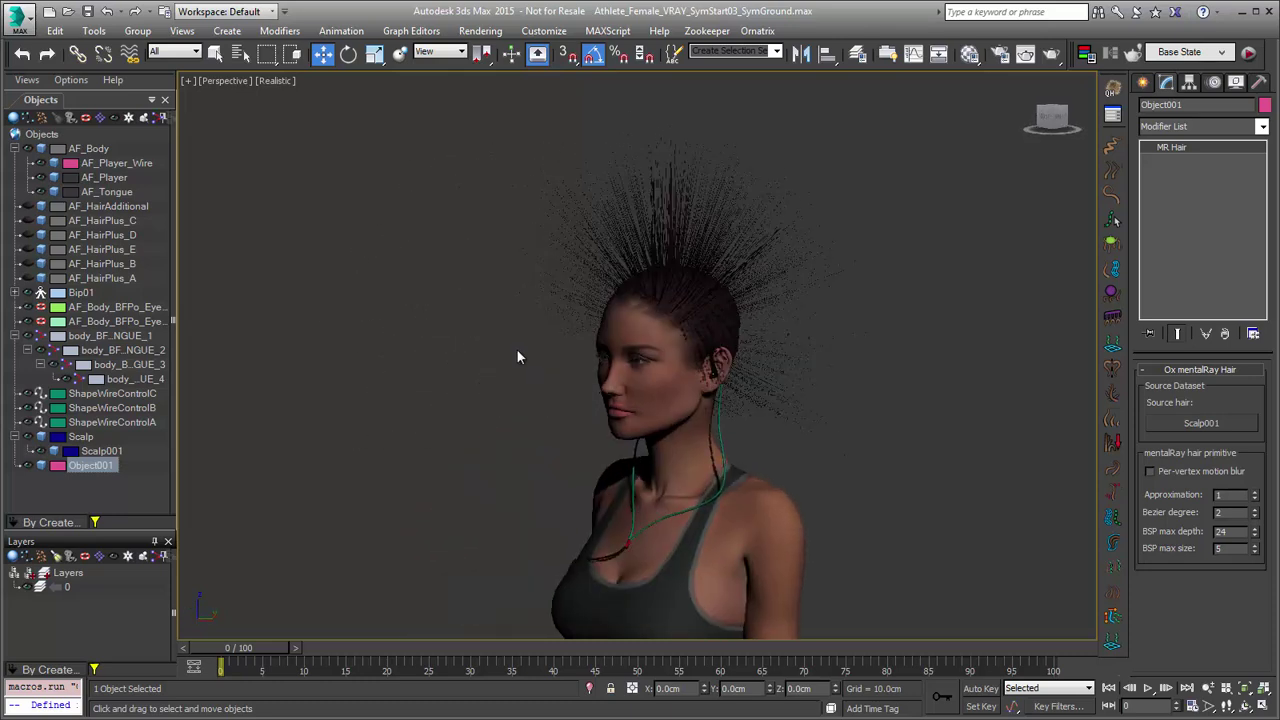
pyautogui.click(634, 231)
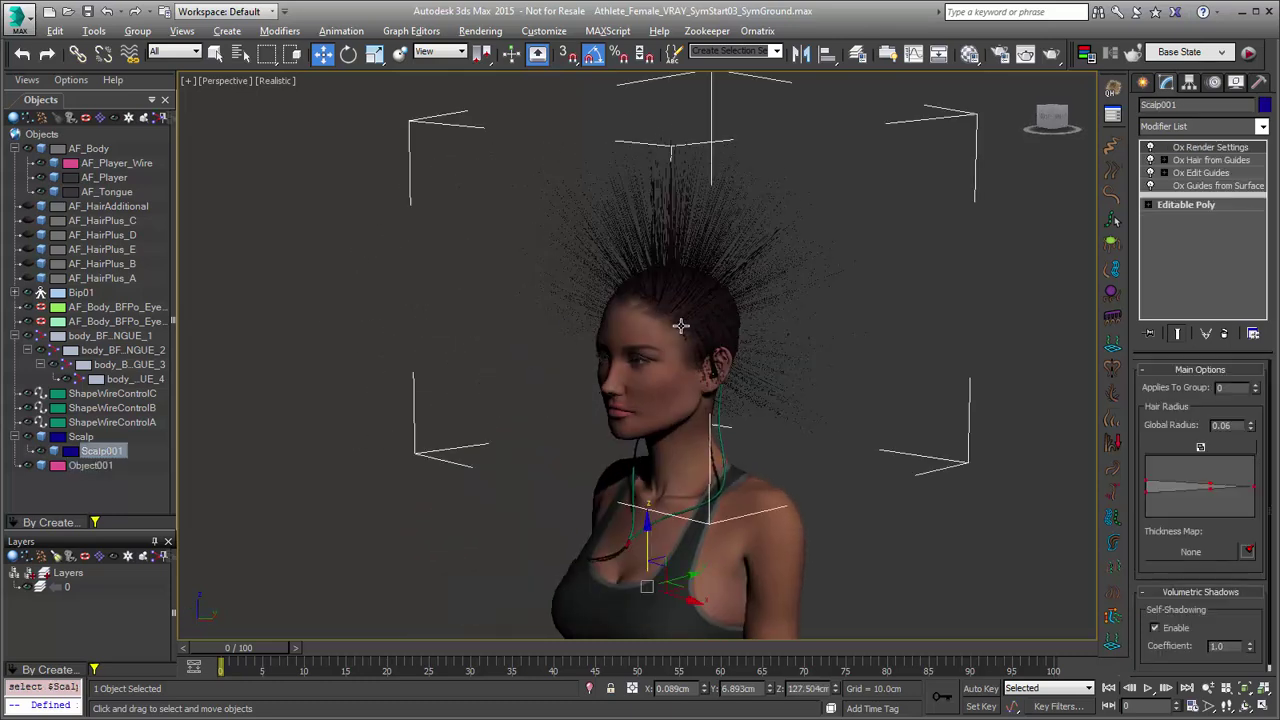
pyautogui.moveTo(680, 325)
pyautogui.keyDown('alt'); pyautogui.mouseDown(button='middle')
pyautogui.moveTo(760, 314)
pyautogui.moveTo(675, 333)
pyautogui.mouseUp(button='middle'); pyautogui.keyUp('alt')
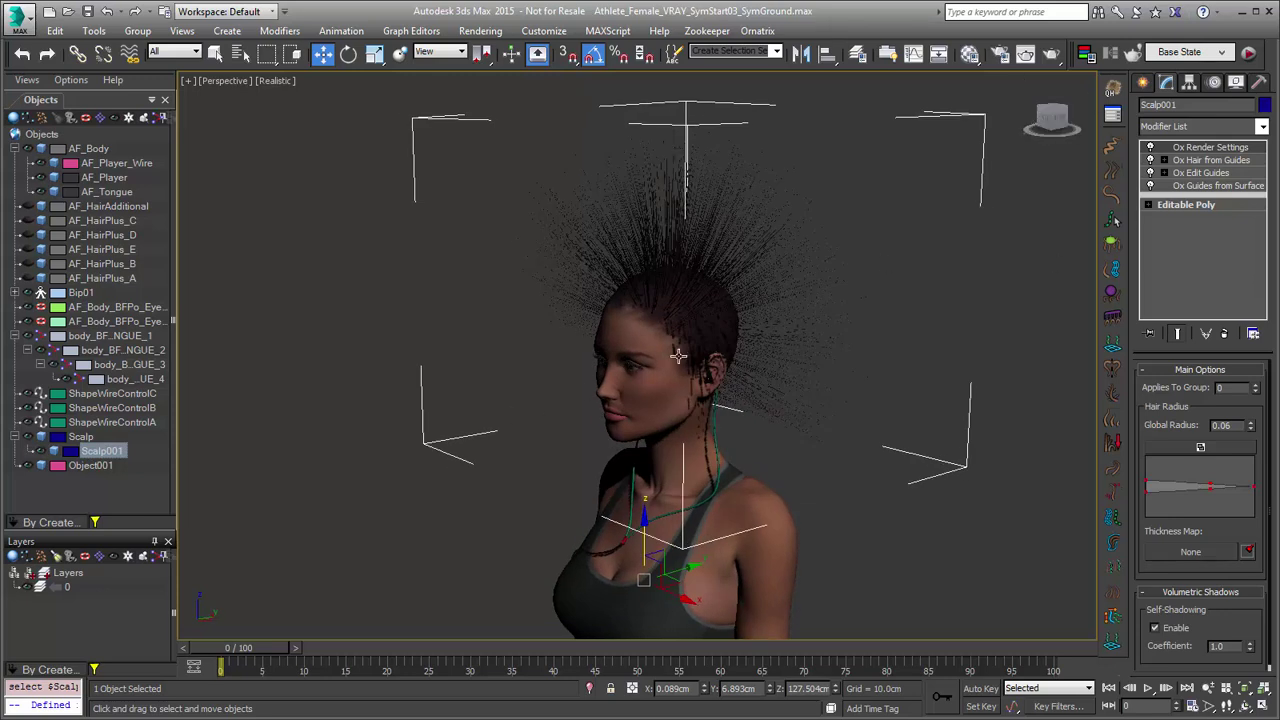
# Step: Delete both the Scalp001 and Object001 hair objects
pyautogui.press('Delete')
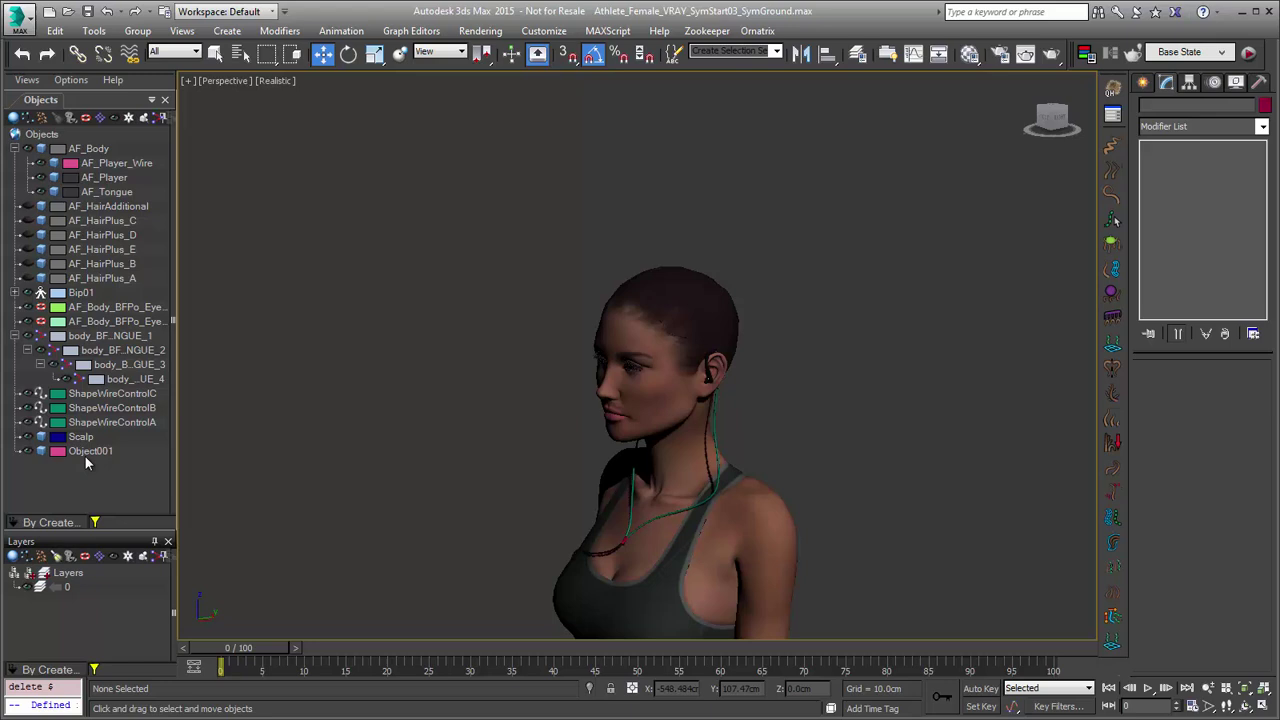
pyautogui.click(85, 456)
pyautogui.press('Delete')
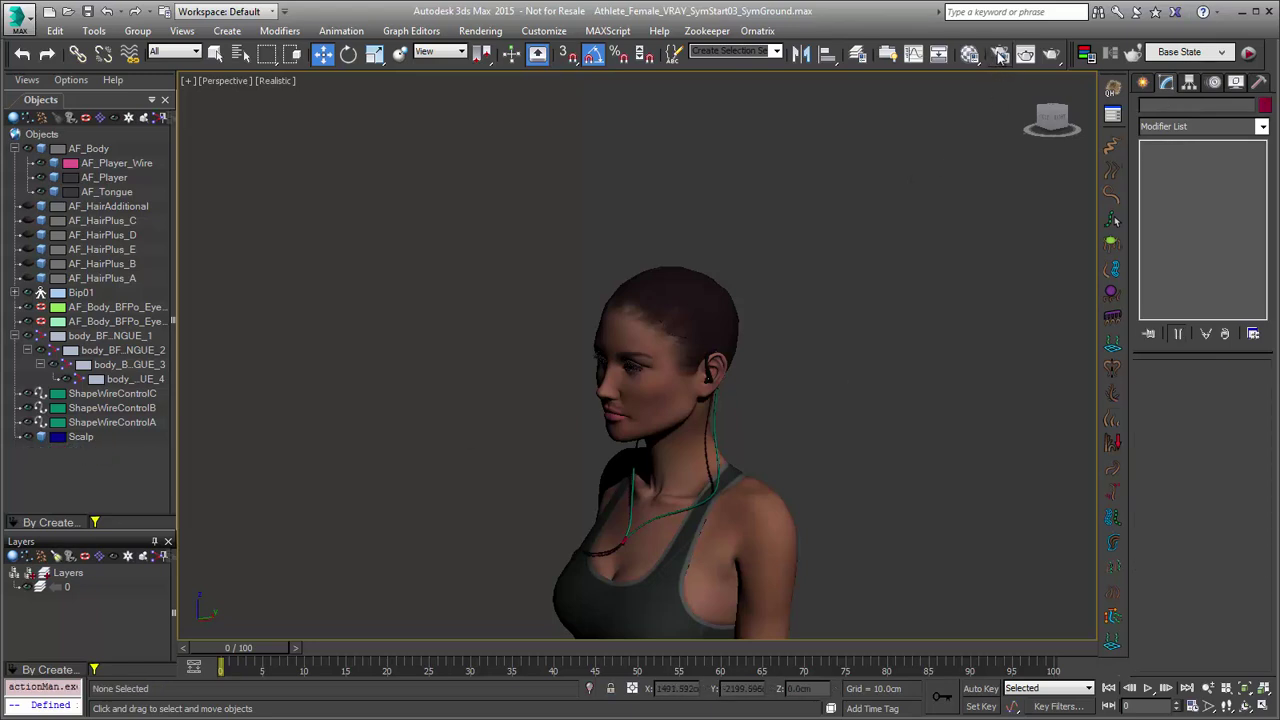
# Step: Assign Default Scanline Renderer as the production renderer in Render Setup
pyautogui.click(1000, 55)
pyautogui.rightClick(410, 463)
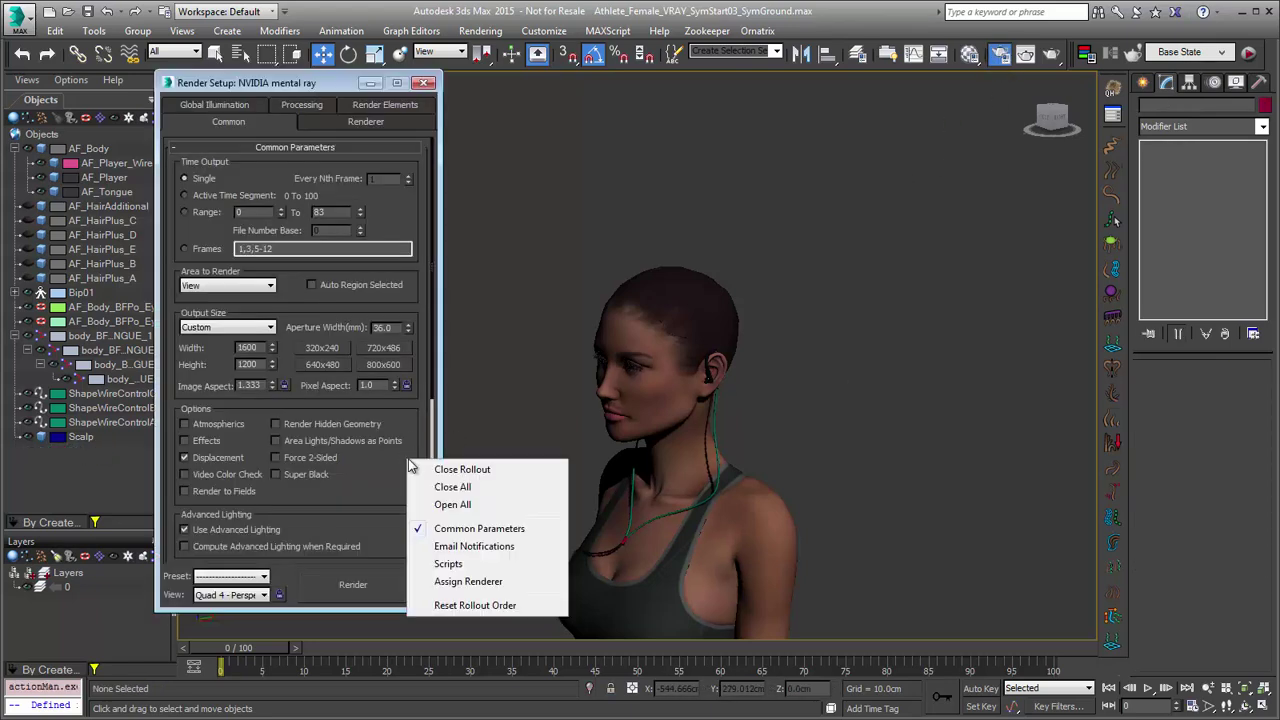
pyautogui.click(468, 581)
pyautogui.click(387, 482)
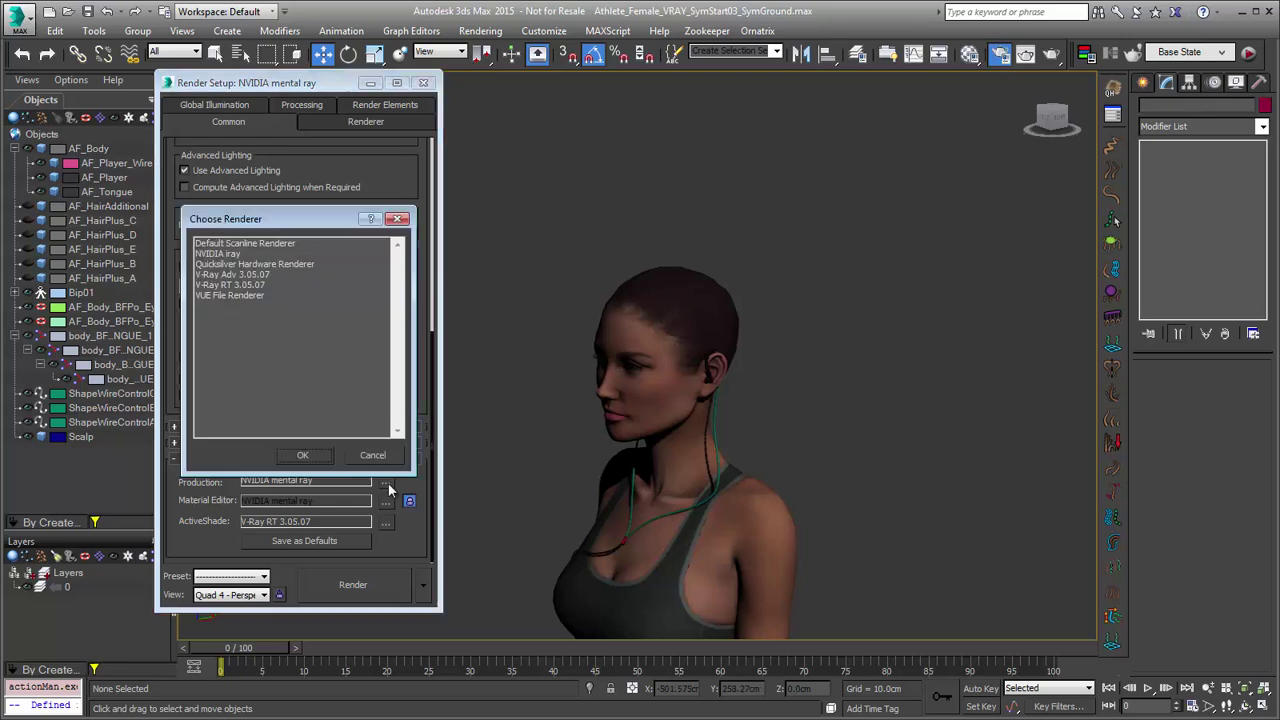
pyautogui.doubleClick(248, 243)
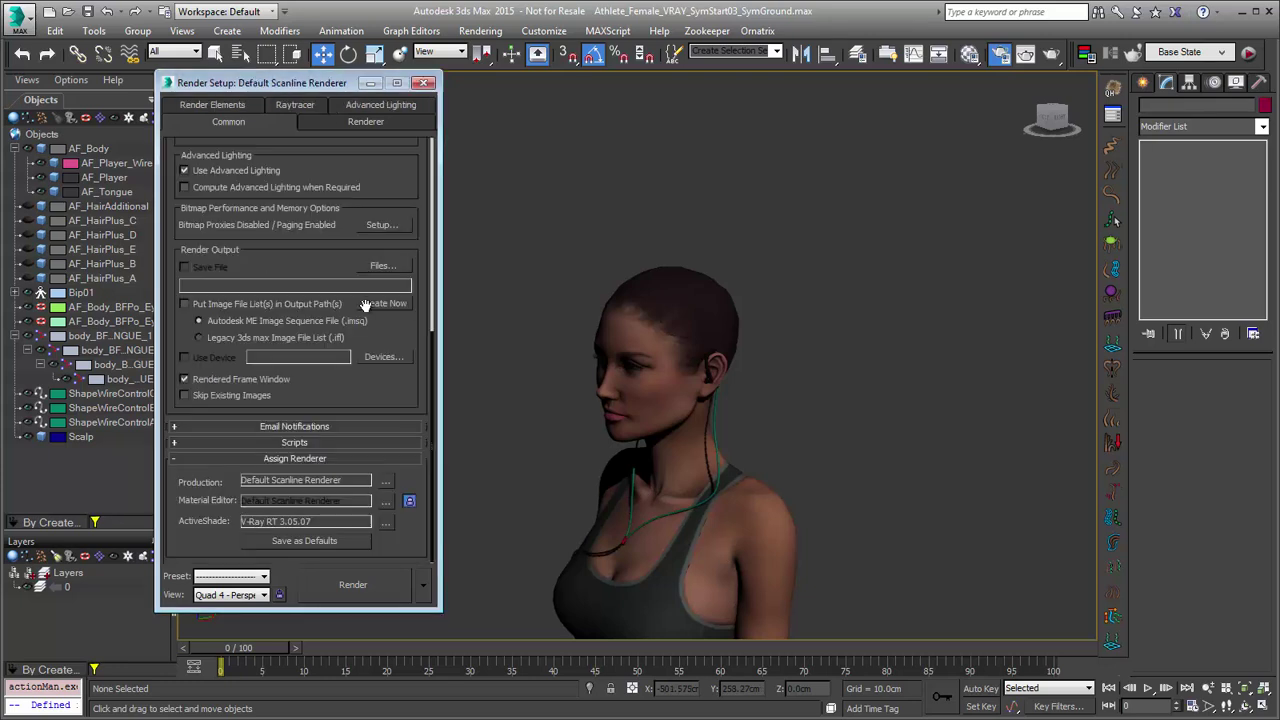
pyautogui.click(425, 82)
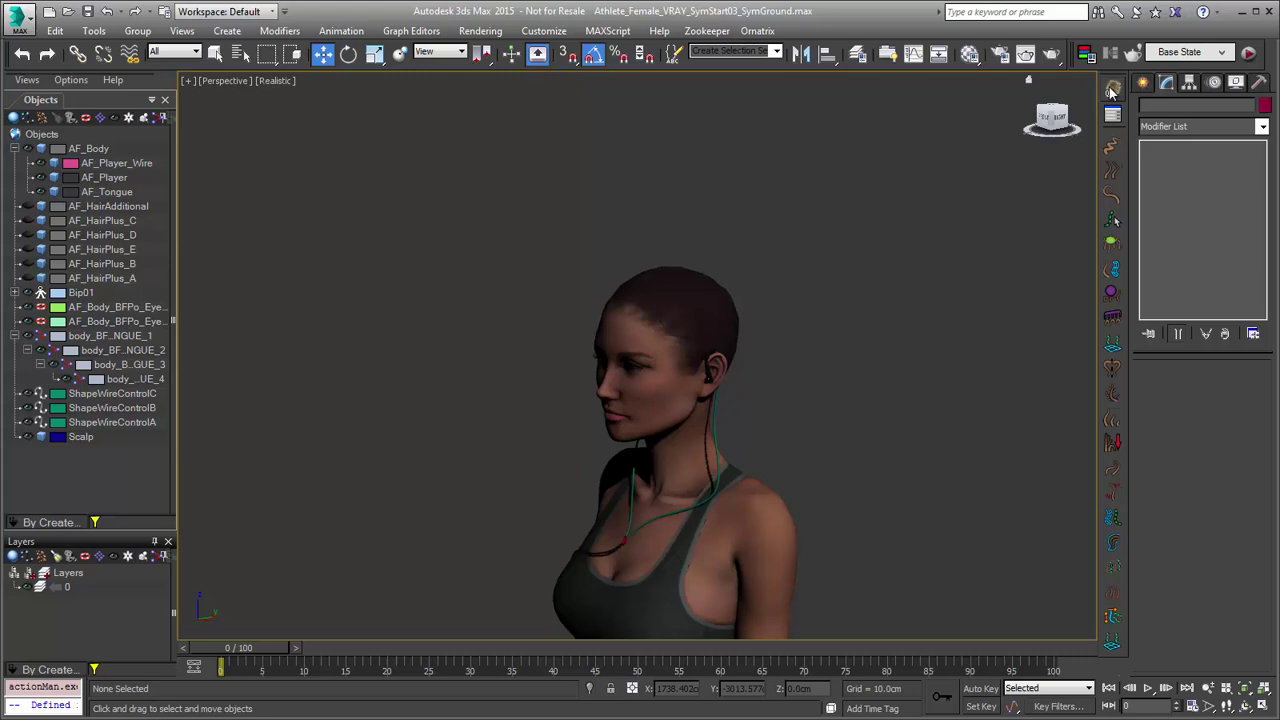
# Step: Regrow quick spiky hair on the Scalp and review the two Ox Hair Raytrace Fast effects
pyautogui.click(87, 441)
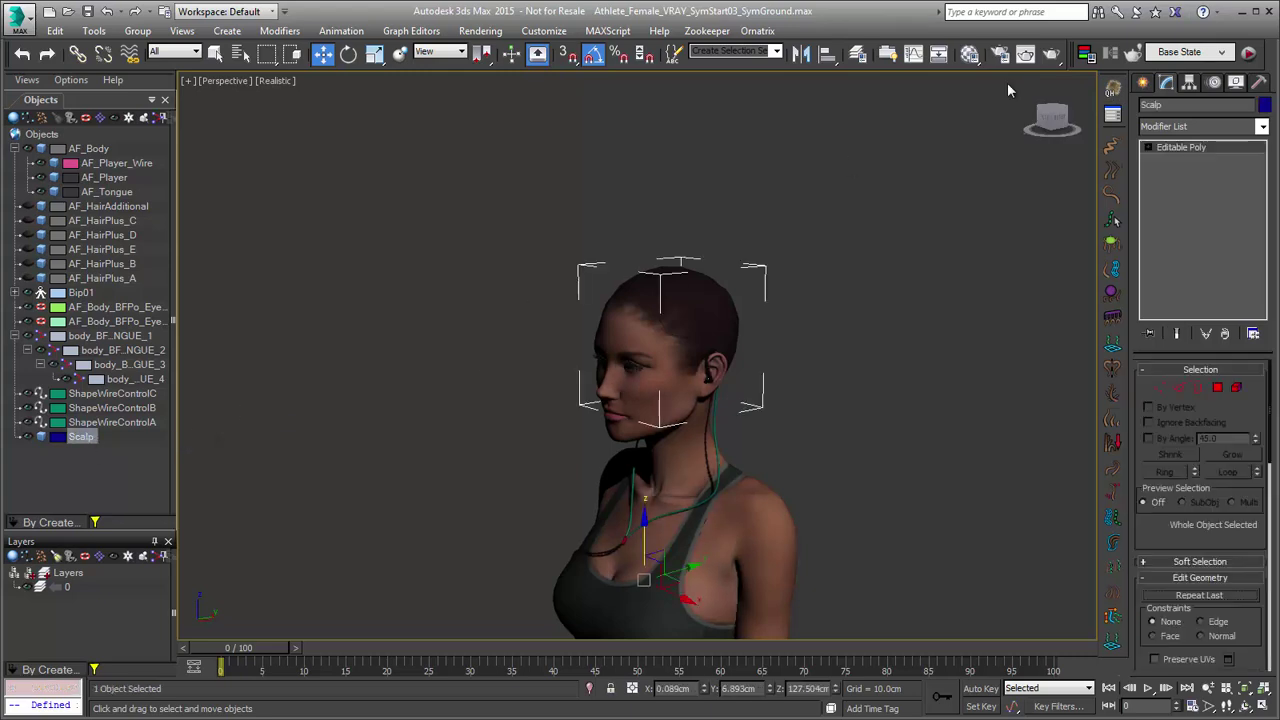
pyautogui.click(1112, 88)
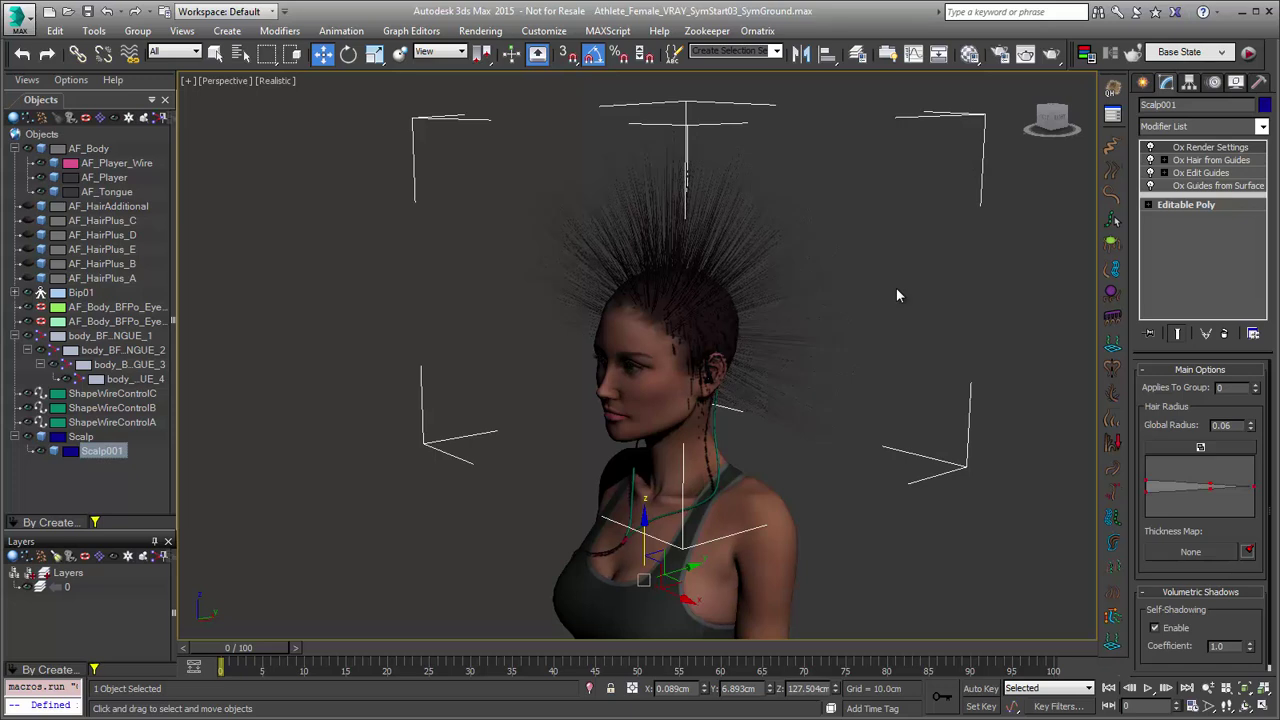
pyautogui.press('8')
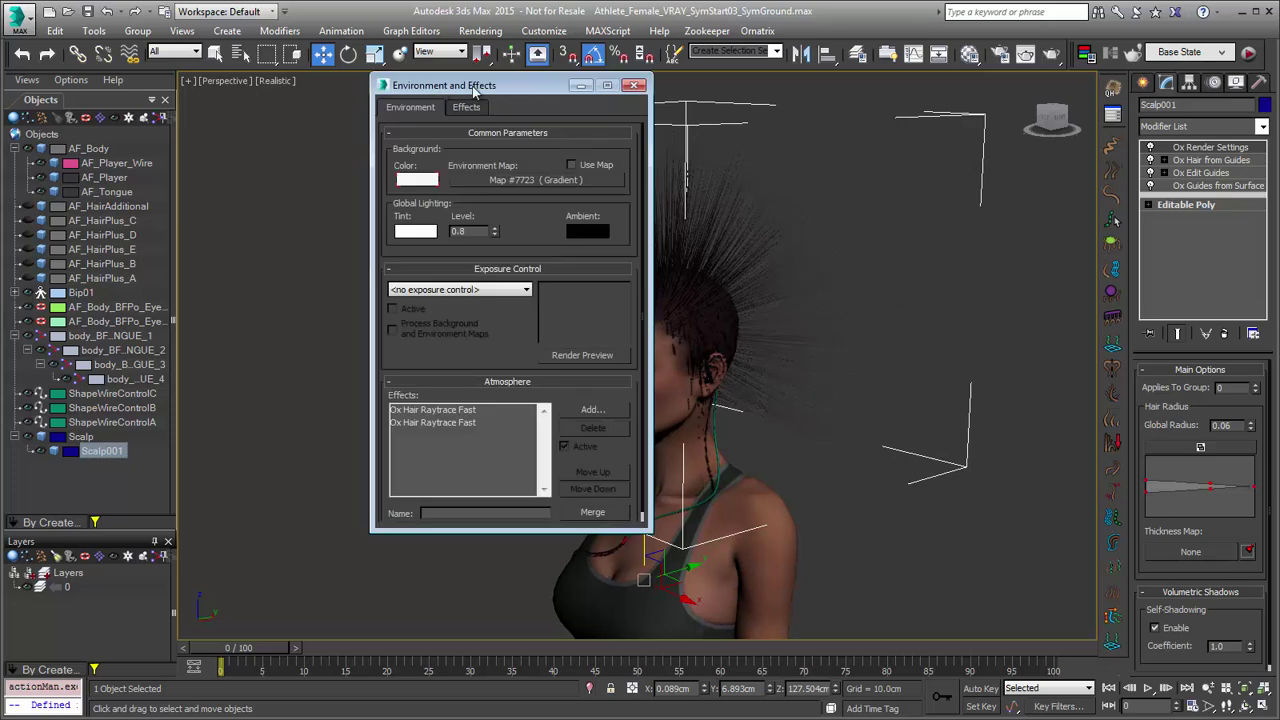
pyautogui.scroll(-1, 496, 348)
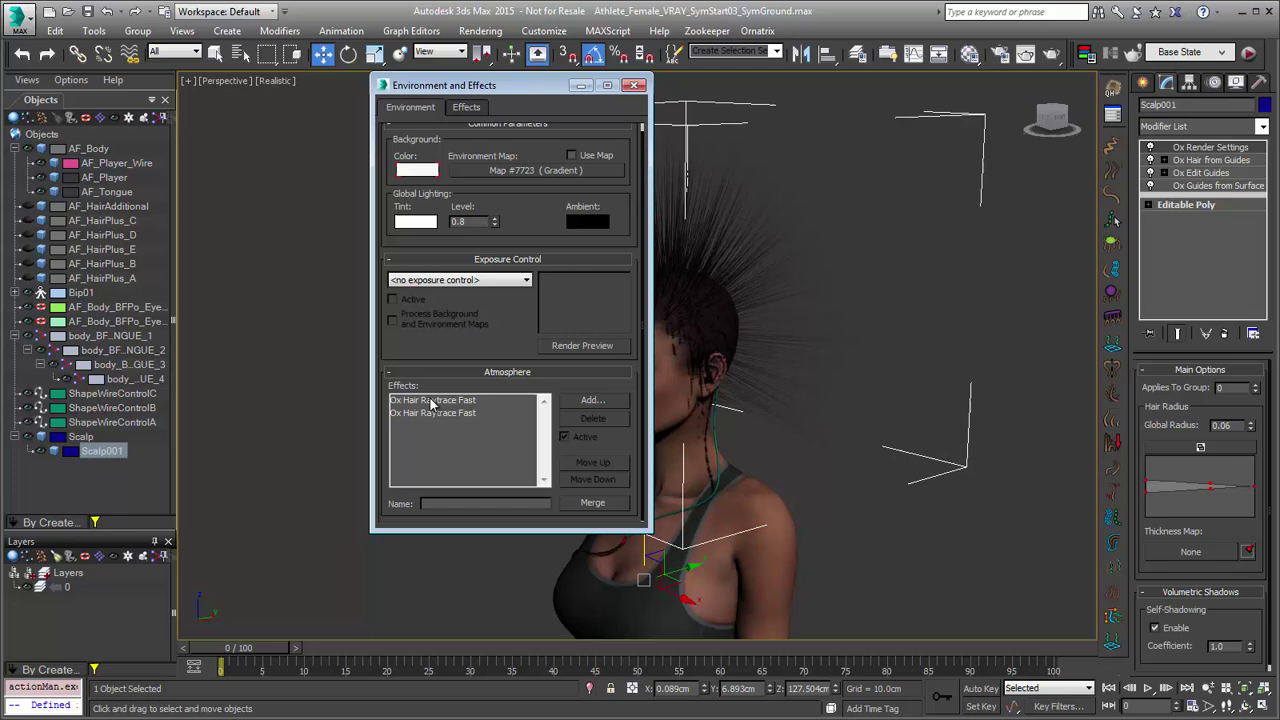
pyautogui.click(442, 401)
pyautogui.click(434, 414)
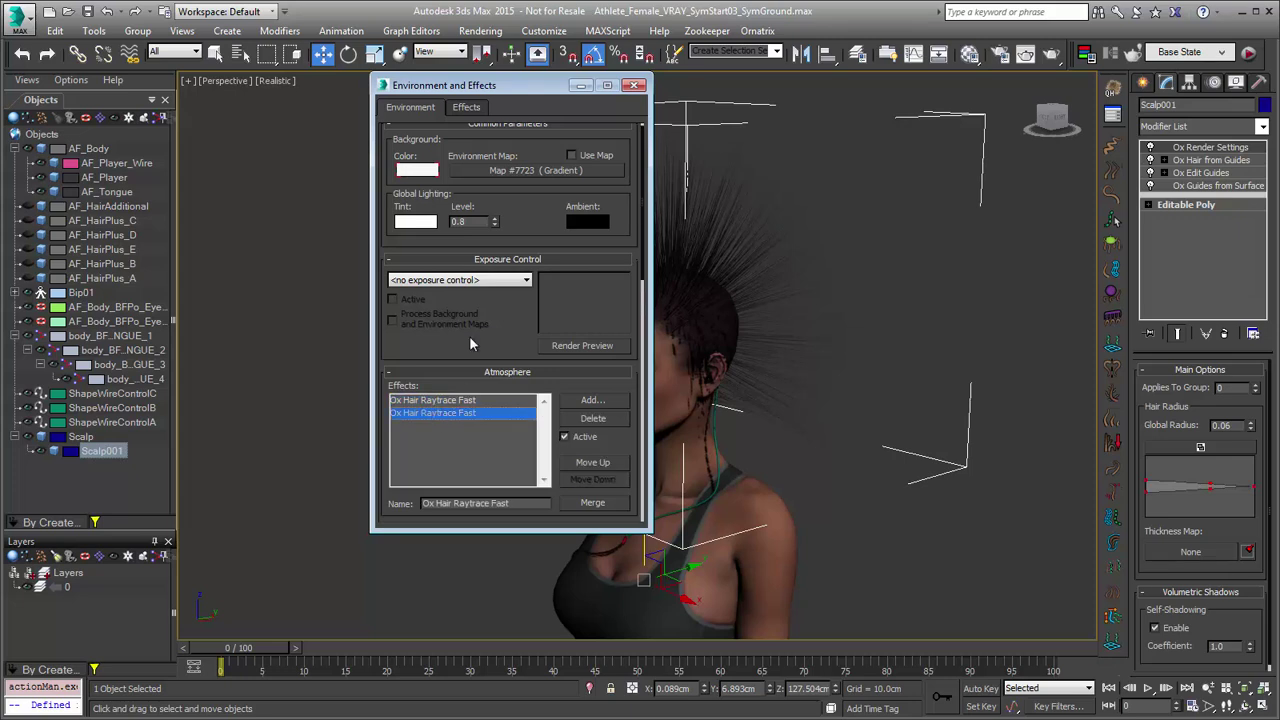
# Step: Confirm Scalp001 is listed among the effect's hair objects, then orbit to a profile view
pyautogui.scroll(-1, 469, 335)
pyautogui.scroll(-6, 469, 335)
pyautogui.click(505, 316)
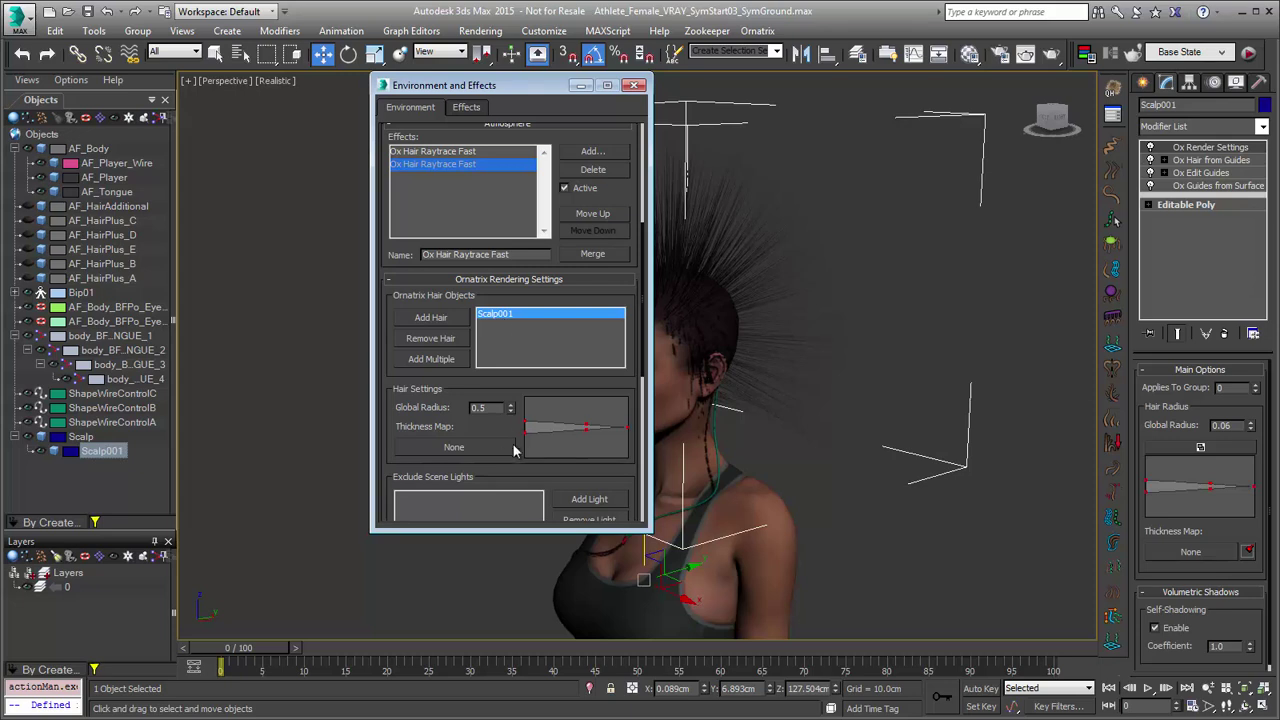
pyautogui.scroll(-5, 517, 424)
pyautogui.scroll(-1, 517, 424)
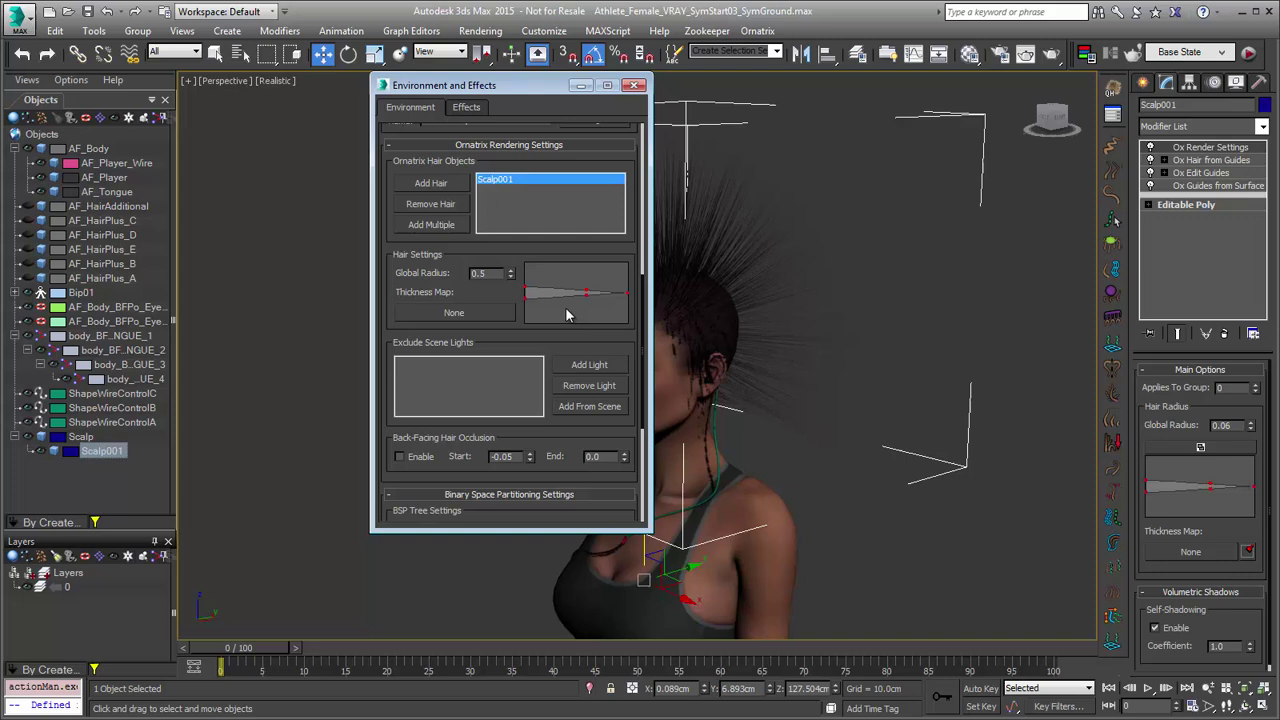
pyautogui.click(634, 85)
pyautogui.moveTo(941, 472)
pyautogui.keyDown('alt'); pyautogui.mouseDown(button='middle')
pyautogui.moveTo(900, 471)
pyautogui.moveTo(928, 424)
pyautogui.mouseUp(button='middle'); pyautogui.keyUp('alt')
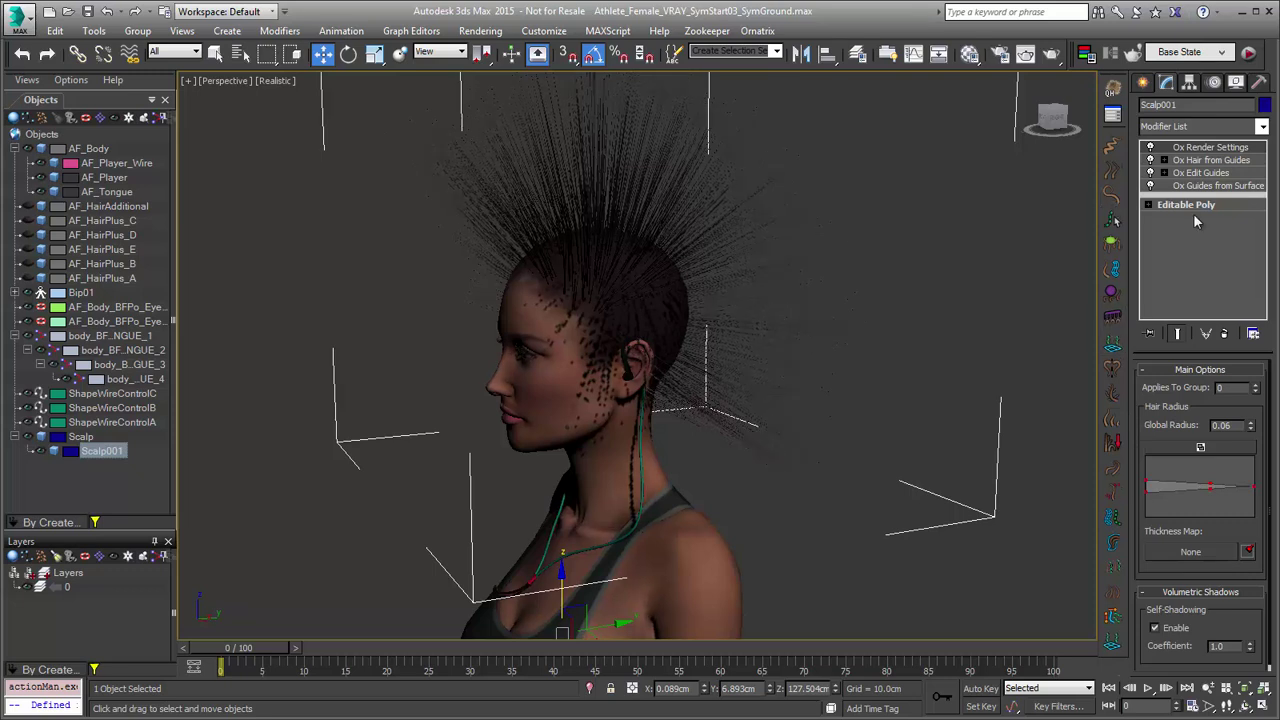
# Step: Check Ox Hair from Guides root distribution at 10000 viewport hairs, then return to Ox Render Settings
pyautogui.click(1232, 161)
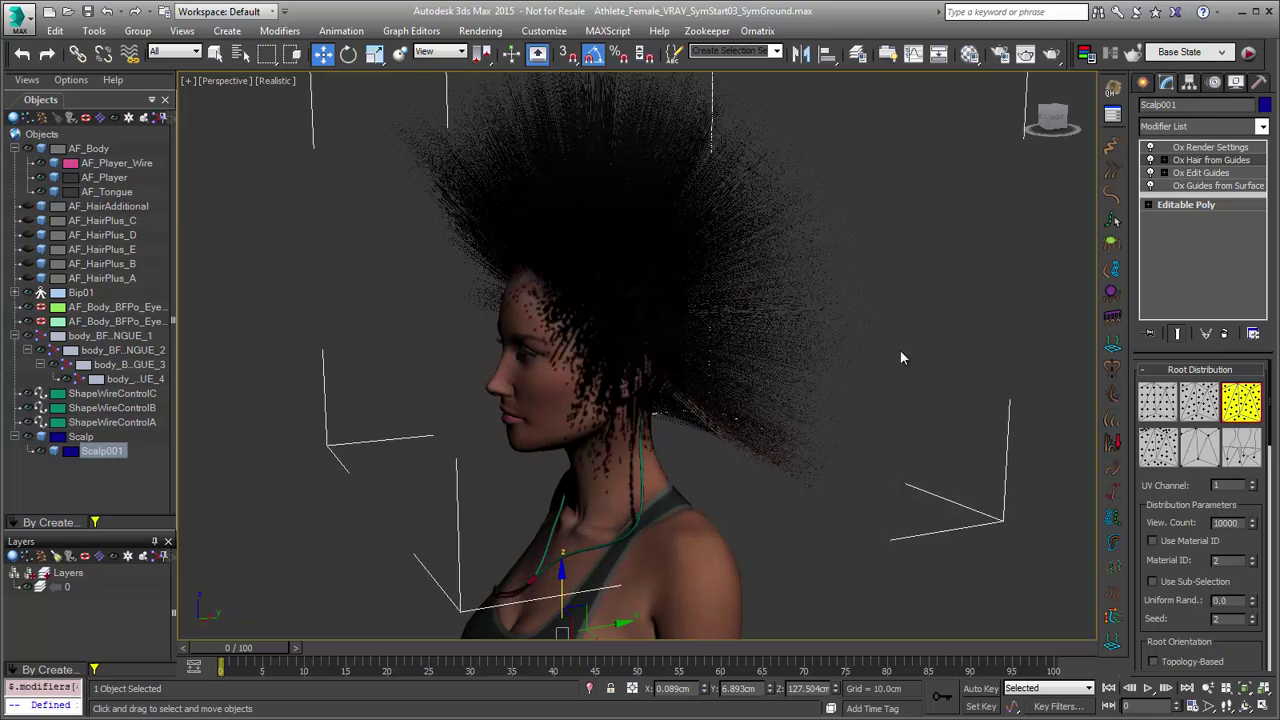
pyautogui.moveTo(900, 350)
pyautogui.keyDown('alt'); pyautogui.mouseDown(button='middle')
pyautogui.moveTo(597, 344)
pyautogui.moveTo(792, 350)
pyautogui.mouseUp(button='middle'); pyautogui.keyUp('alt')
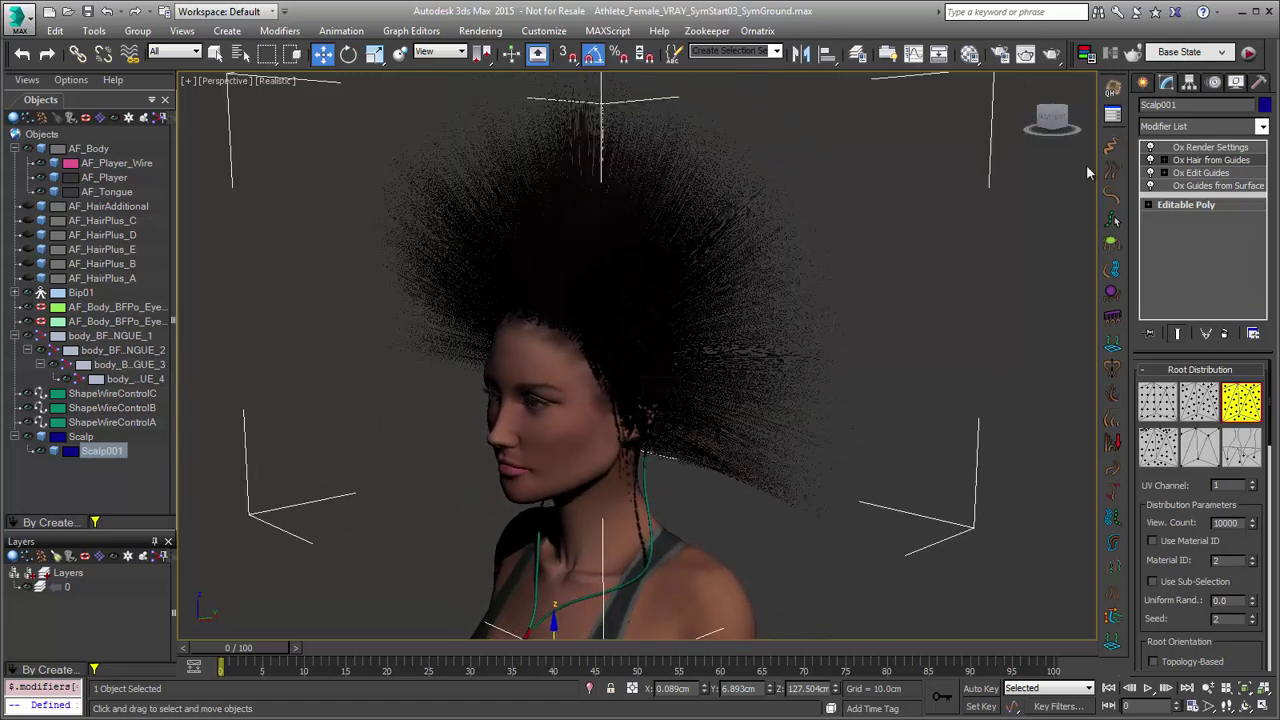
pyautogui.click(1200, 147)
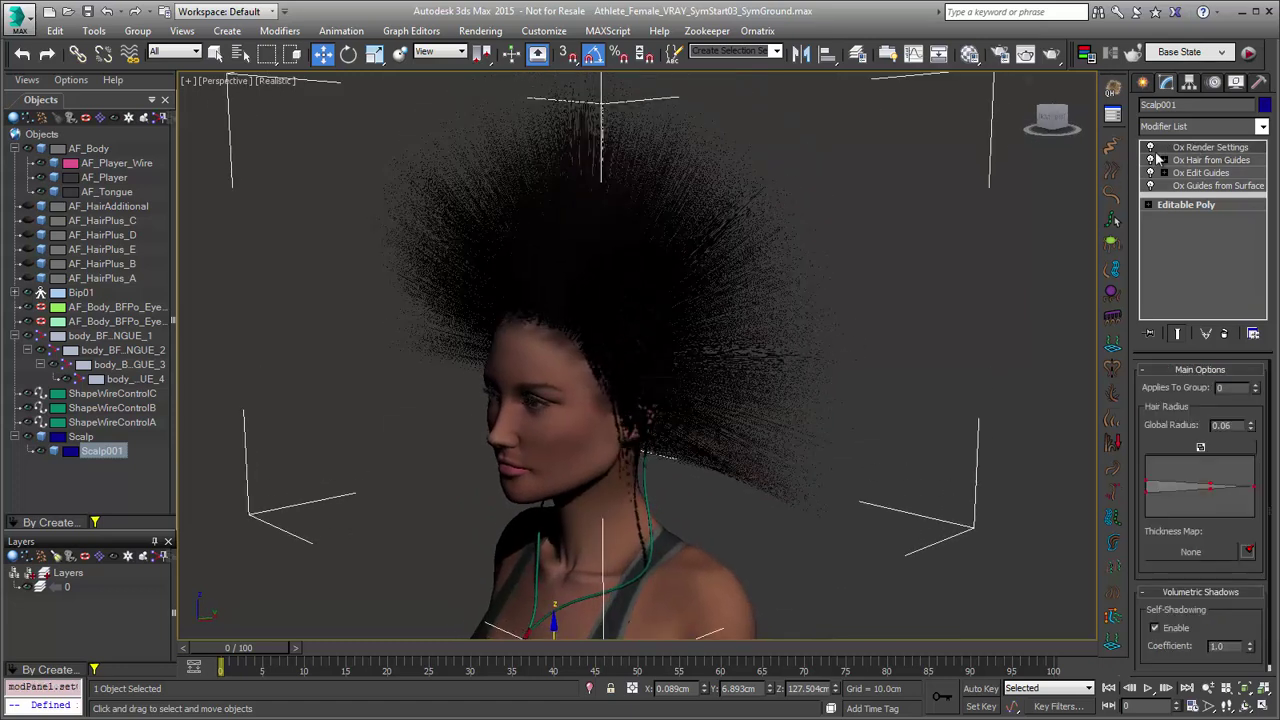
# Step: Add Surface Comb and raise the Longitudinal Combing curve points so the hair sweeps up
pyautogui.click(1111, 320)
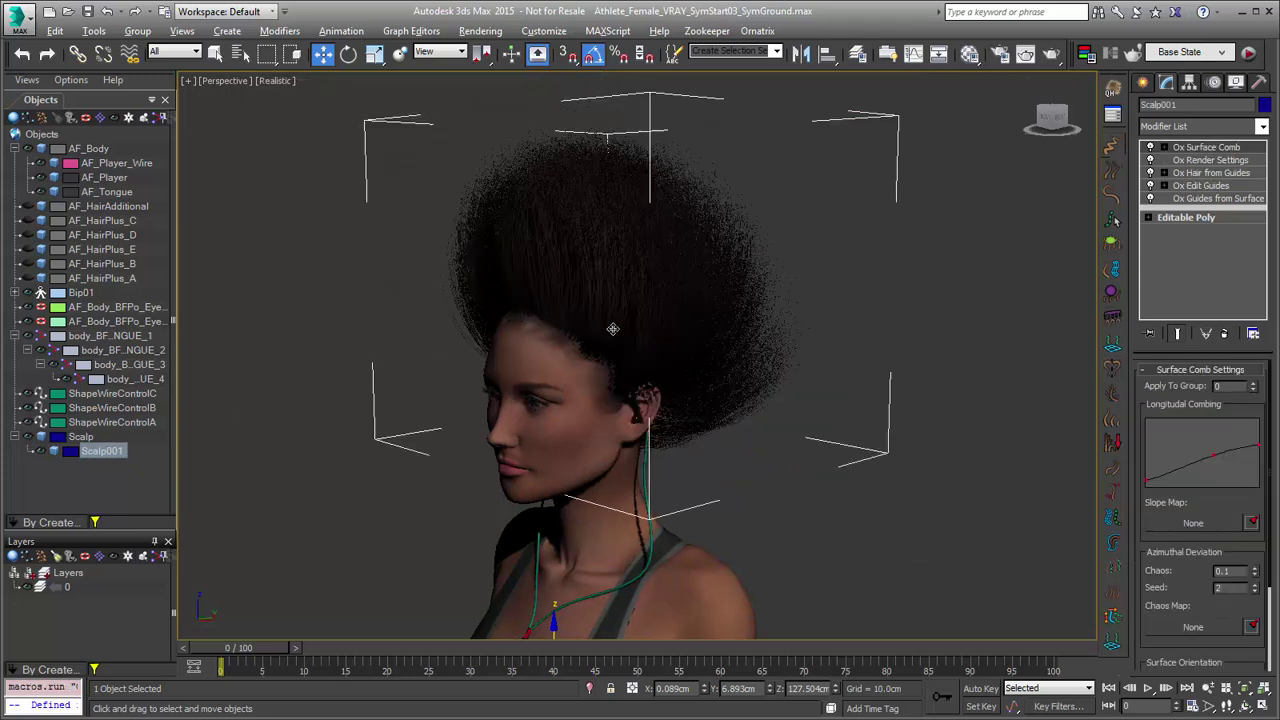
pyautogui.moveTo(611, 334)
pyautogui.keyDown('alt'); pyautogui.mouseDown(button='middle')
pyautogui.moveTo(735, 311)
pyautogui.moveTo(646, 329)
pyautogui.moveTo(726, 354)
pyautogui.mouseUp(button='middle'); pyautogui.keyUp('alt')
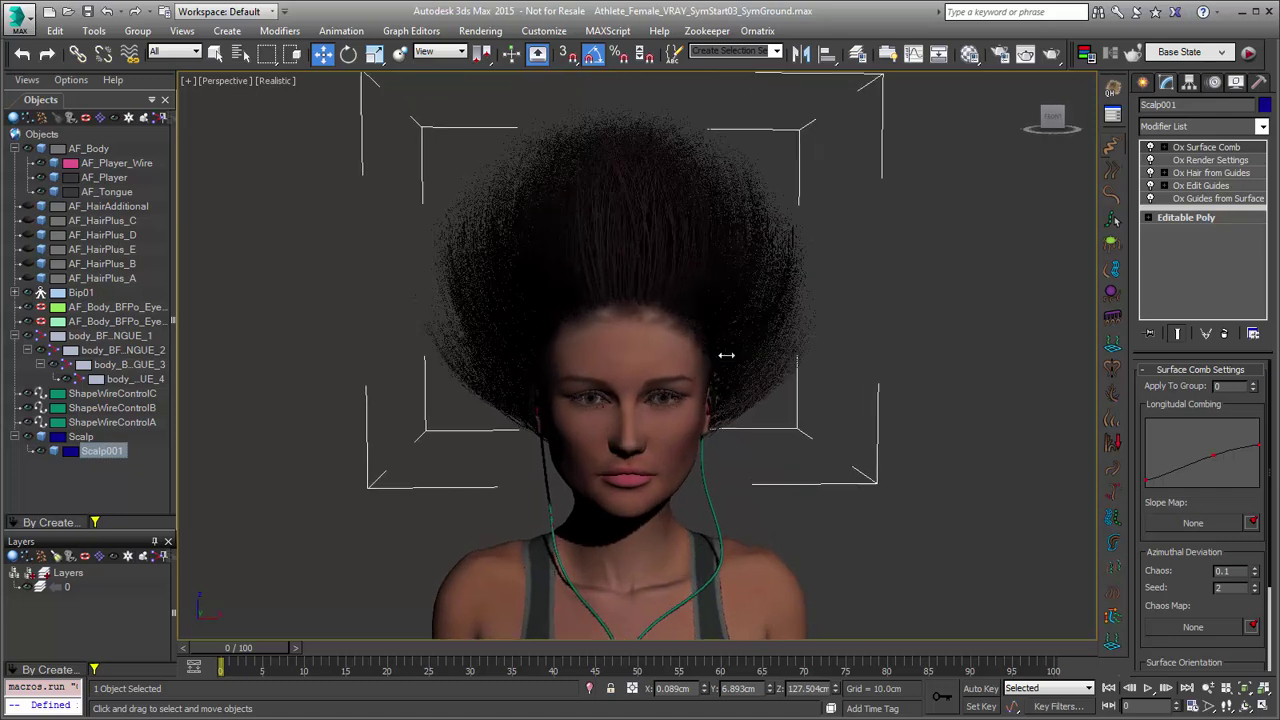
pyautogui.moveTo(1212, 456); pyautogui.dragTo(1212, 444)
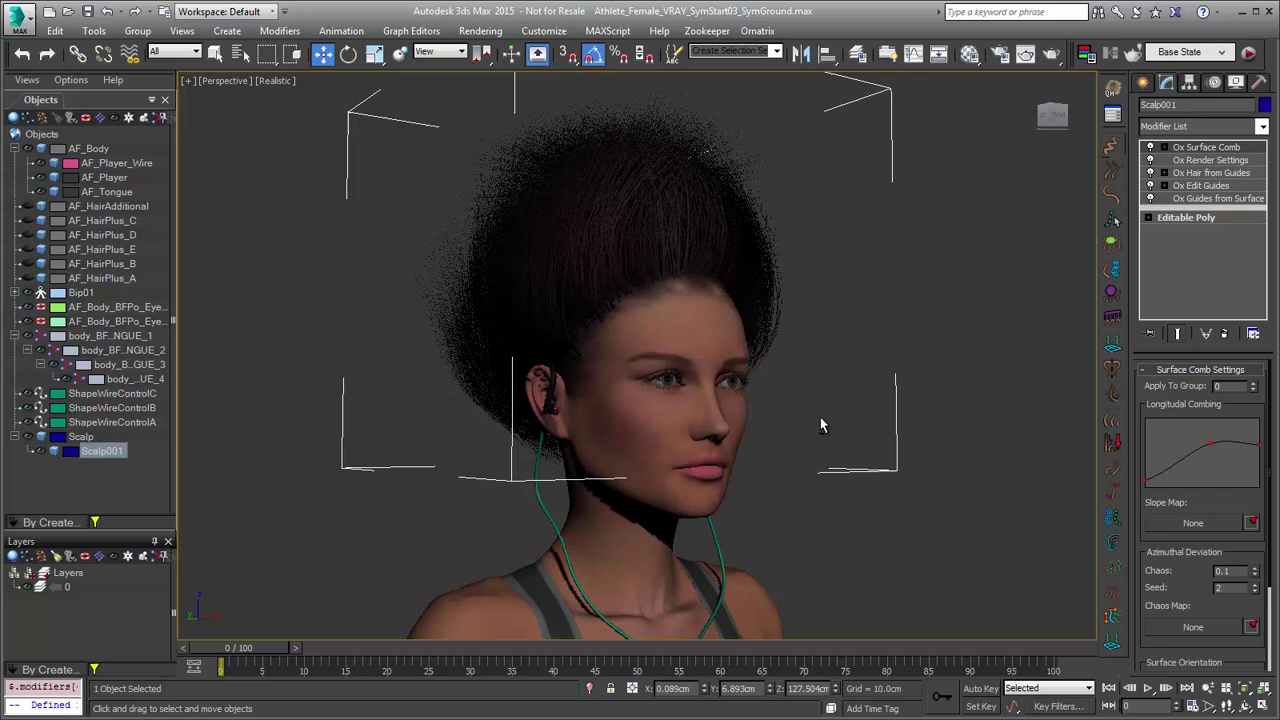
pyautogui.moveTo(786, 440)
pyautogui.keyDown('alt'); pyautogui.mouseDown(button='middle')
pyautogui.moveTo(820, 417)
pyautogui.moveTo(876, 422)
pyautogui.mouseUp(button='middle'); pyautogui.keyUp('alt')
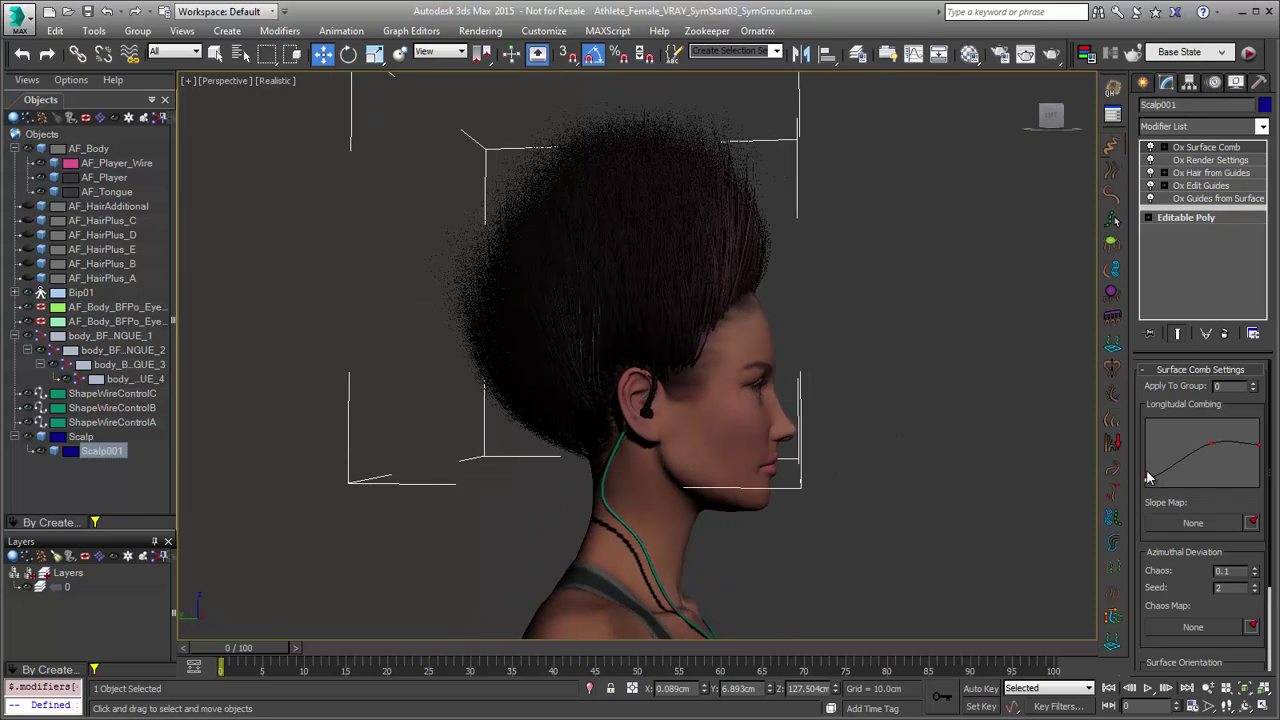
pyautogui.moveTo(1148, 477); pyautogui.dragTo(1148, 470)
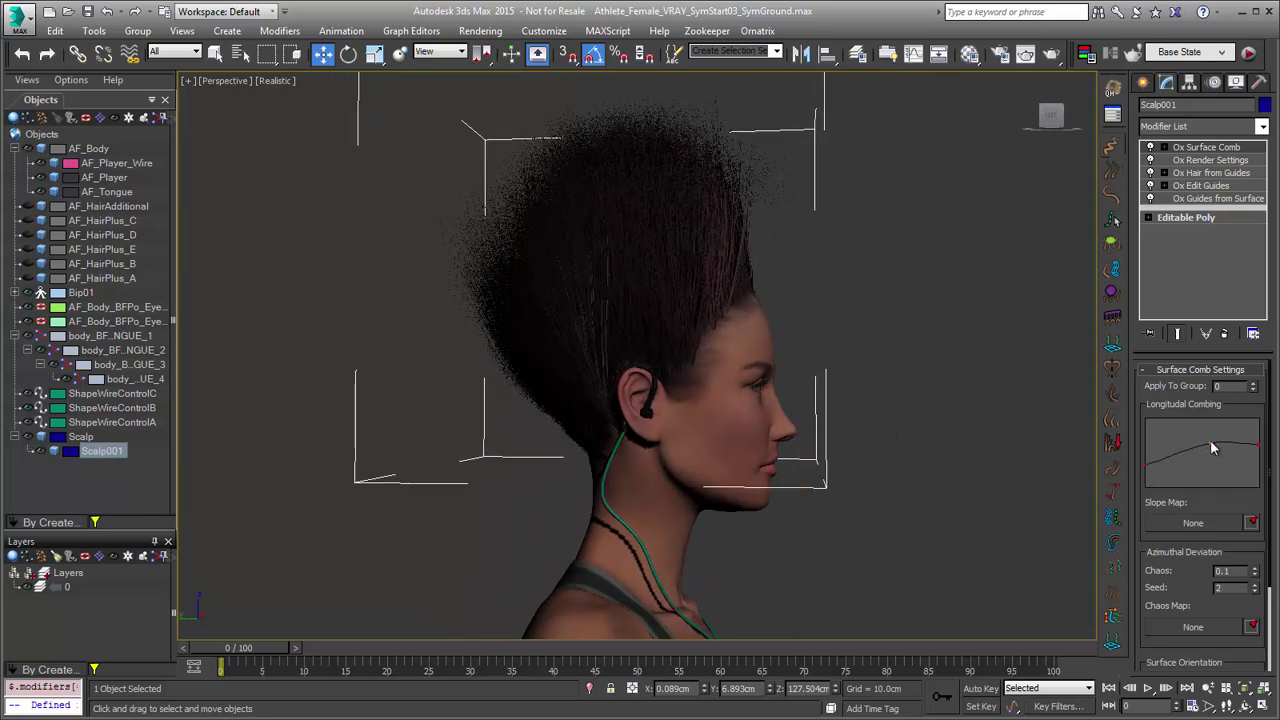
pyautogui.moveTo(1210, 444); pyautogui.dragTo(1211, 441)
pyautogui.moveTo(823, 337)
pyautogui.keyDown('alt'); pyautogui.mouseDown(button='middle')
pyautogui.moveTo(672, 345)
pyautogui.moveTo(817, 343)
pyautogui.mouseUp(button='middle'); pyautogui.keyUp('alt')
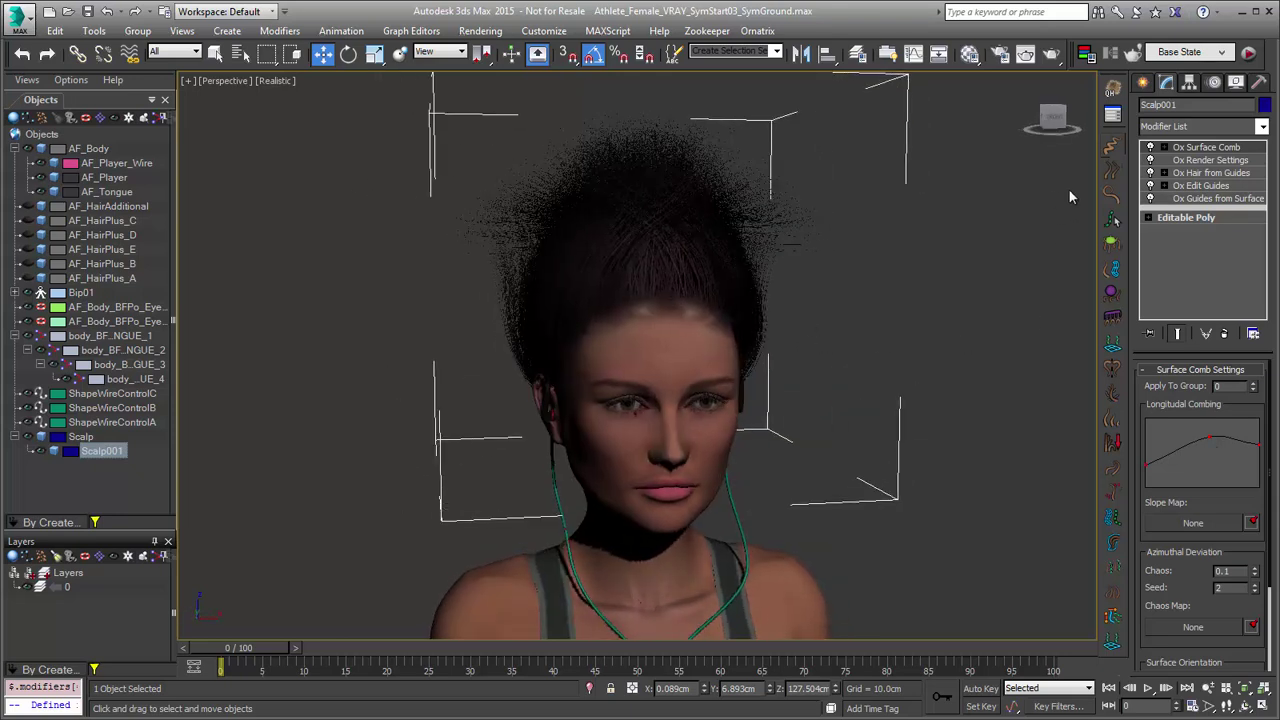
# Step: Add Strand Length to trim the hair to 0.39, then deselect to view the crop
pyautogui.click(1114, 429)
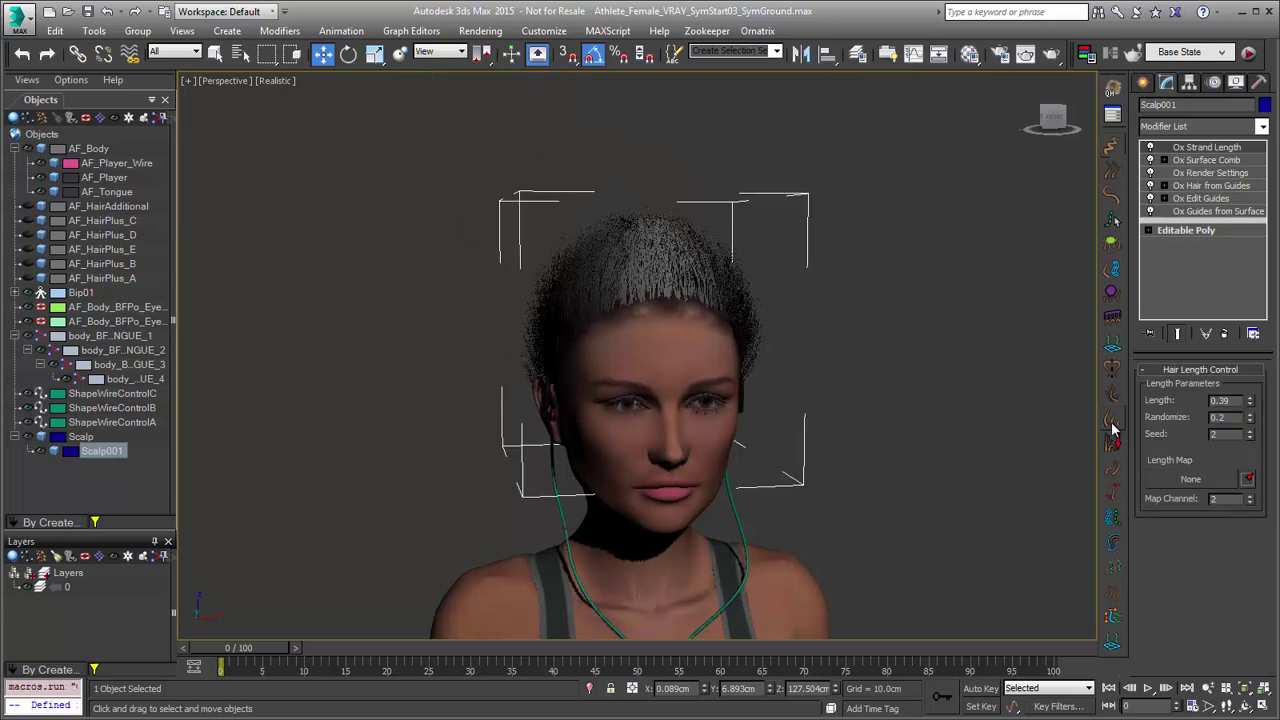
pyautogui.keyDown('alt'); pyautogui.moveTo(850, 417); pyautogui.dragTo(950, 420, button='middle'); pyautogui.keyUp('alt')
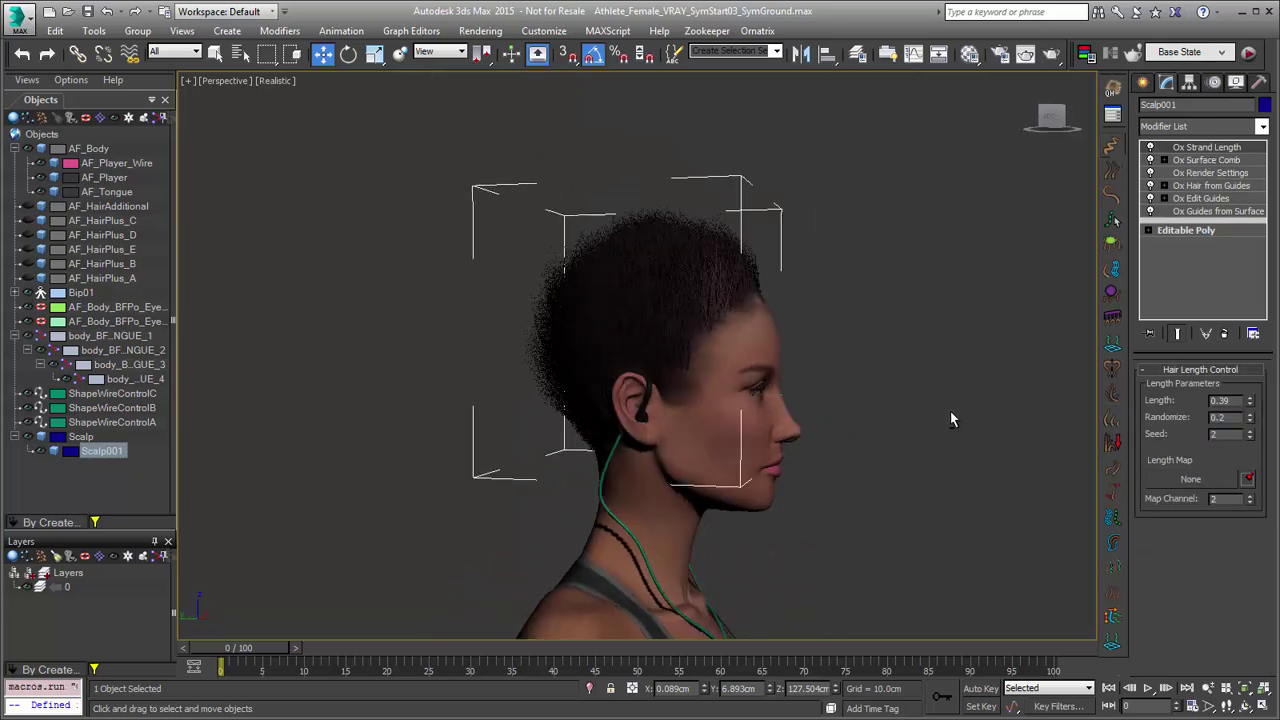
pyautogui.scroll(3, 832, 422)
pyautogui.scroll(2, 843, 385)
pyautogui.click(1088, 120)
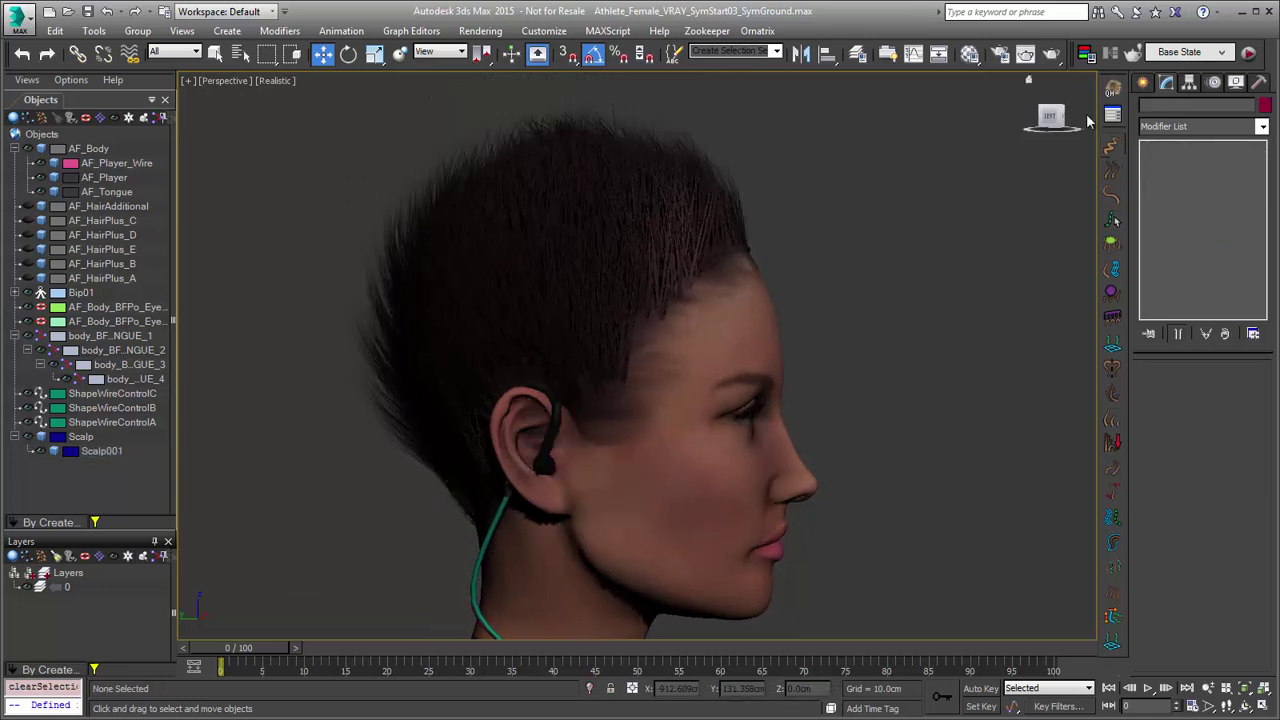